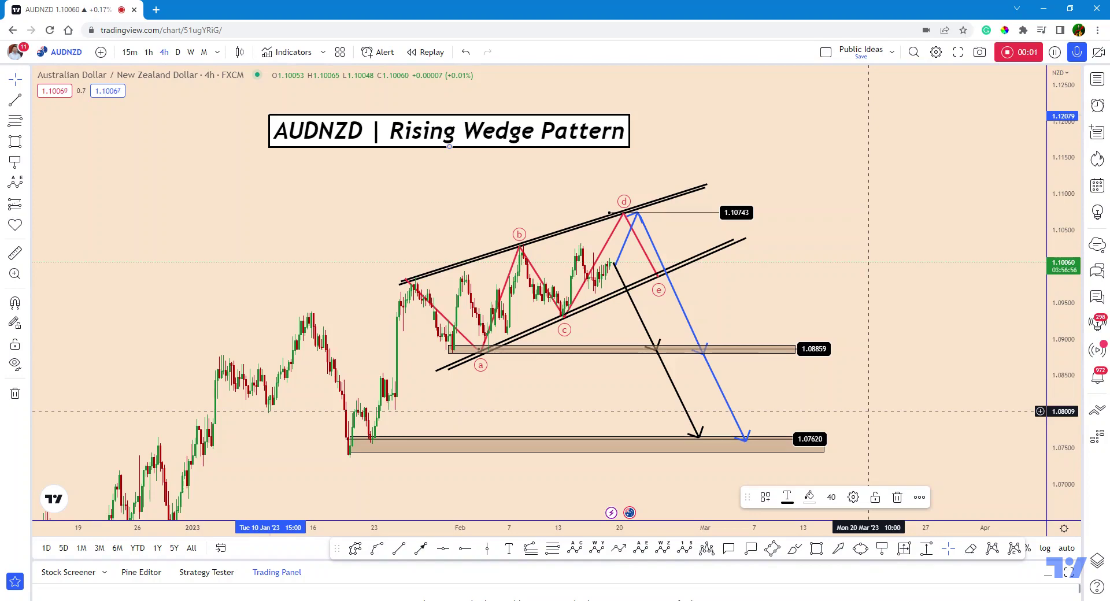
- Sketch freehand brush strokes along the climb from the 1.07620 zone and inside the wedge, and undo them
{"action": "left_click_drag", "start_coordinate": [907, 403], "coordinate": [940, 411]}
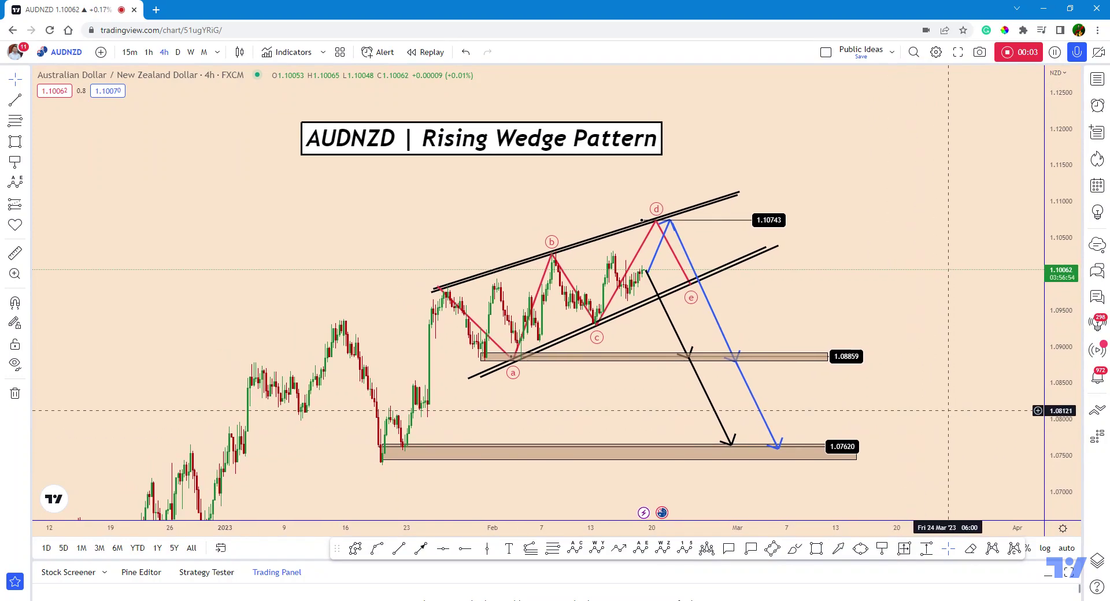
{"action": "scroll", "coordinate": [966, 364], "scroll_direction": "down", "scroll_amount": 1}
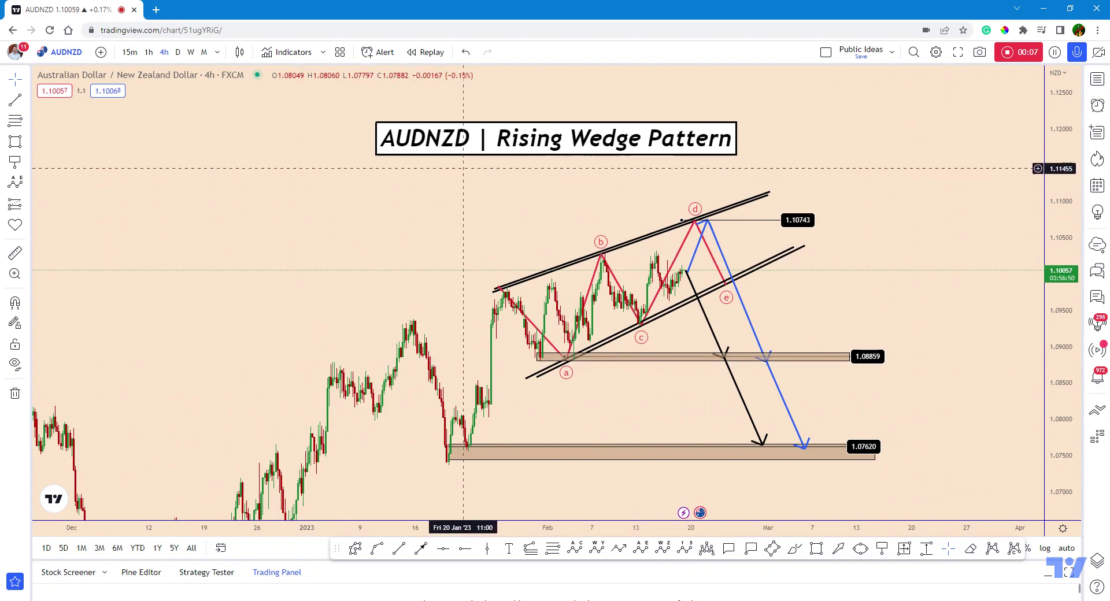
{"action": "left_click", "coordinate": [795, 553]}
{"action": "mouse_move", "coordinate": [446, 452]}
{"action": "left_mouse_down"}
{"action": "mouse_move", "coordinate": [509, 292]}
{"action": "mouse_move", "coordinate": [636, 290]}
{"action": "mouse_move", "coordinate": [669, 254]}
{"action": "left_mouse_up"}
{"action": "left_click_drag", "start_coordinate": [675, 292], "coordinate": [729, 245]}
{"action": "key", "text": "ctrl+z"}
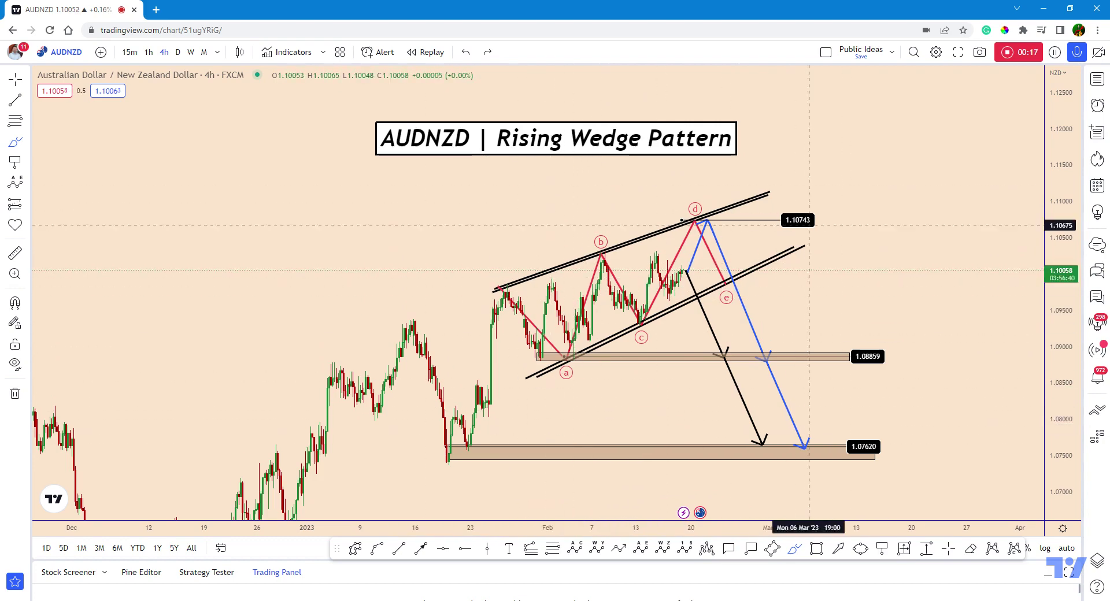
- On the daily chart, draw a rectangle zone from 20 Oct 2022 at 1.10457 to 2 May 2023 at 1.10084
{"action": "left_click", "coordinate": [178, 53]}
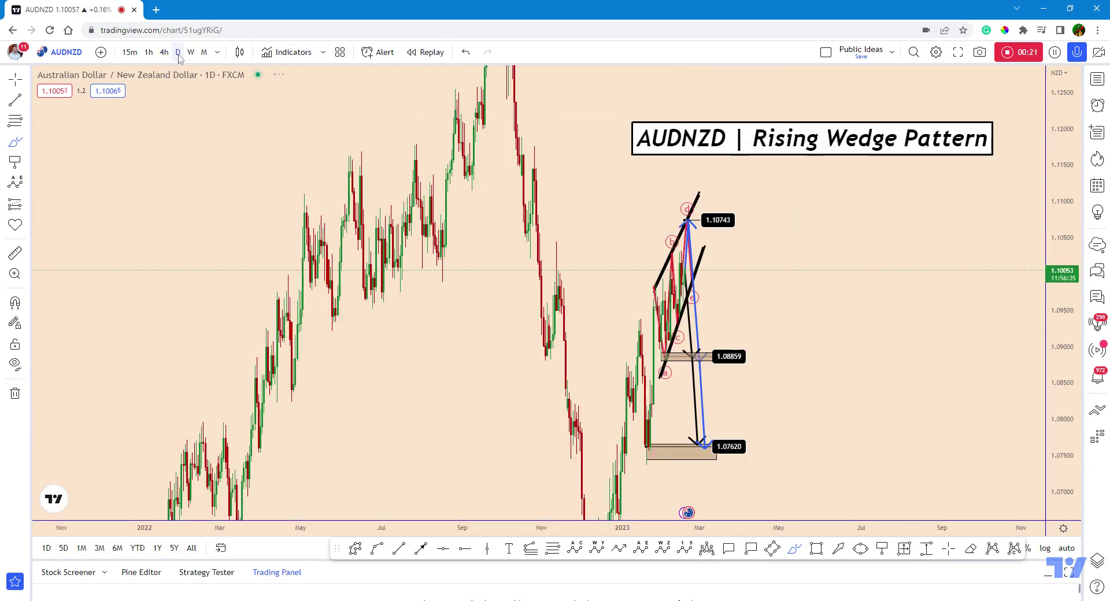
{"action": "left_click_drag", "start_coordinate": [1060, 237], "coordinate": [1063, 426]}
{"action": "scroll", "coordinate": [821, 335], "scroll_direction": "up", "scroll_amount": 3}
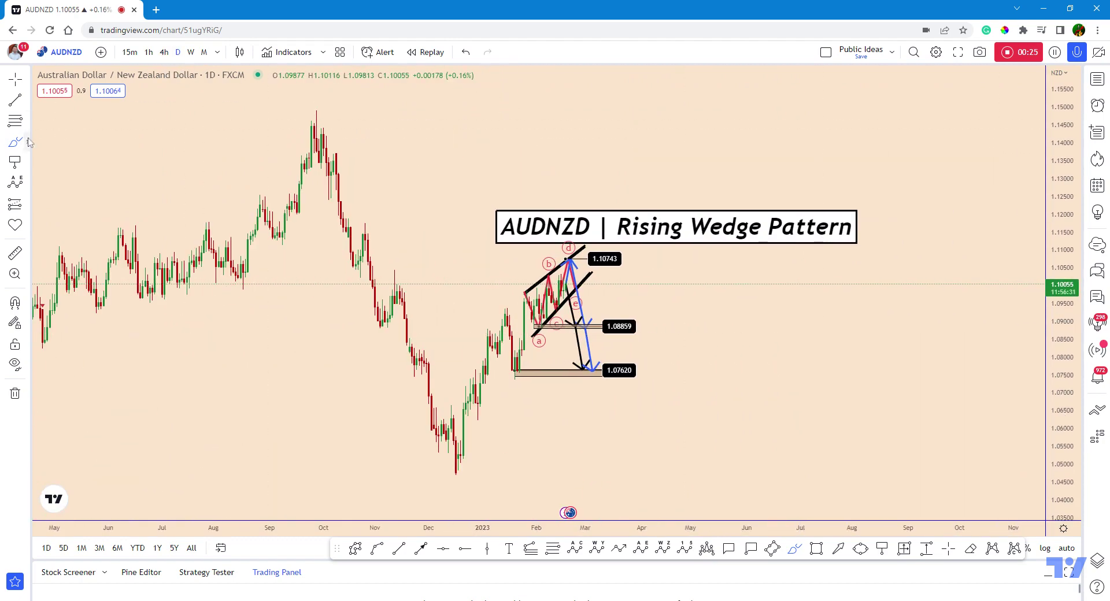
{"action": "left_click", "coordinate": [816, 548]}
{"action": "left_click", "coordinate": [13, 365]}
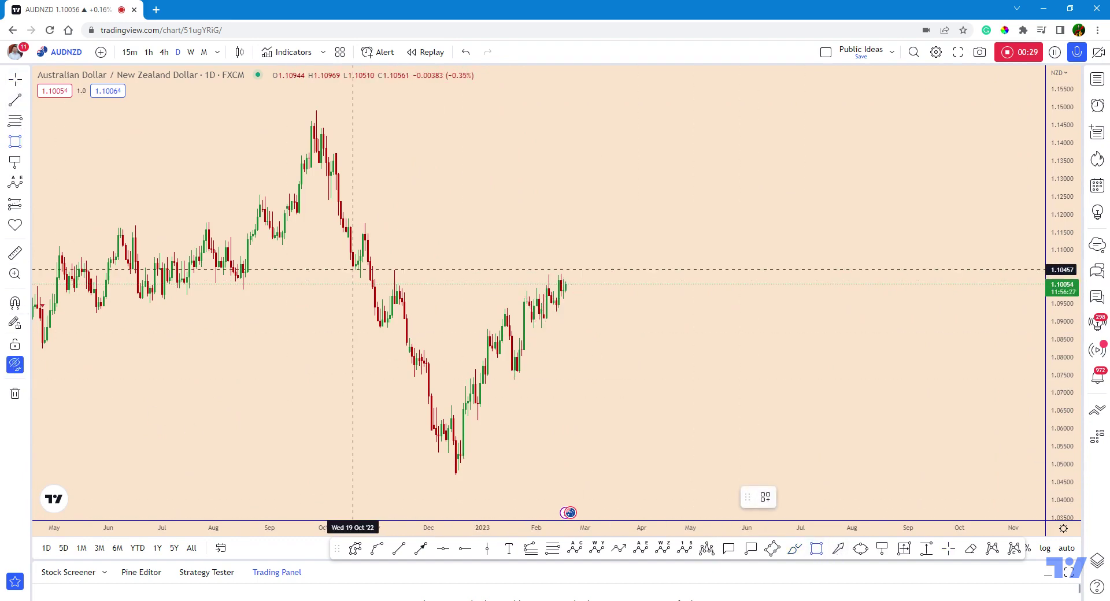
{"action": "left_click", "coordinate": [356, 269]}
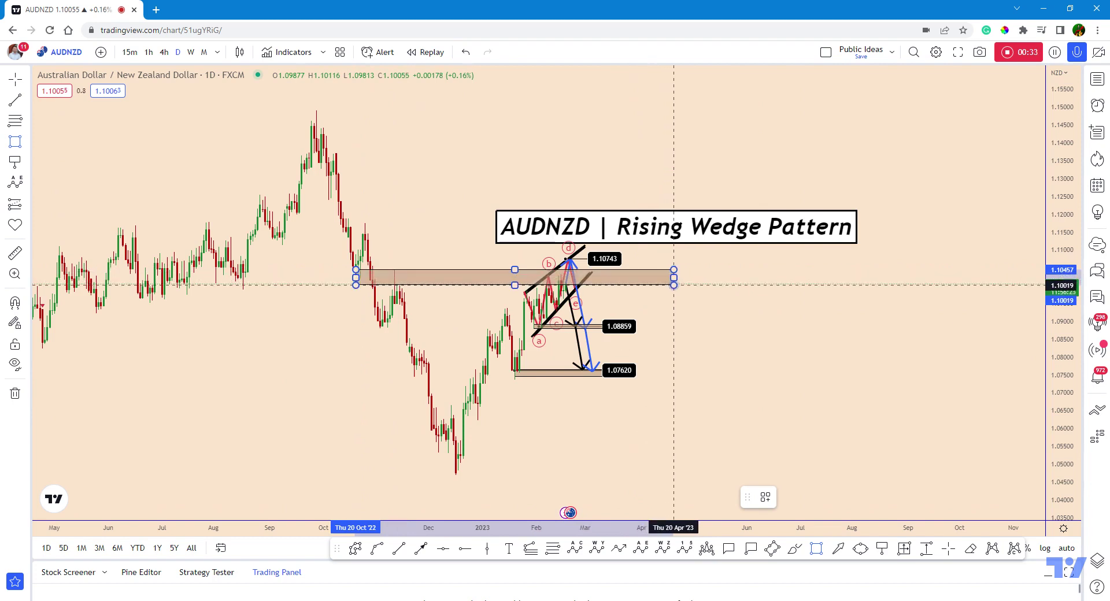
{"action": "left_click", "coordinate": [693, 282]}
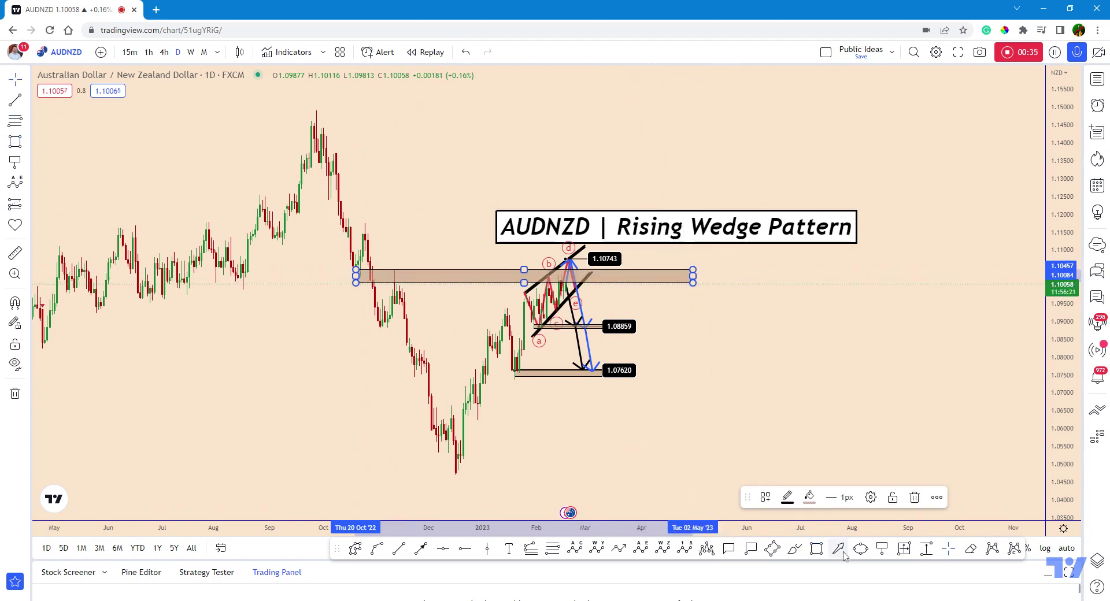
- Add a price note at 1.10448 from the 11 Nov 2022 high, placing its label at 28 Feb 2023
{"action": "left_click", "coordinate": [880, 550]}
{"action": "key", "text": "ctrl"}
{"action": "left_click", "coordinate": [394, 270]}
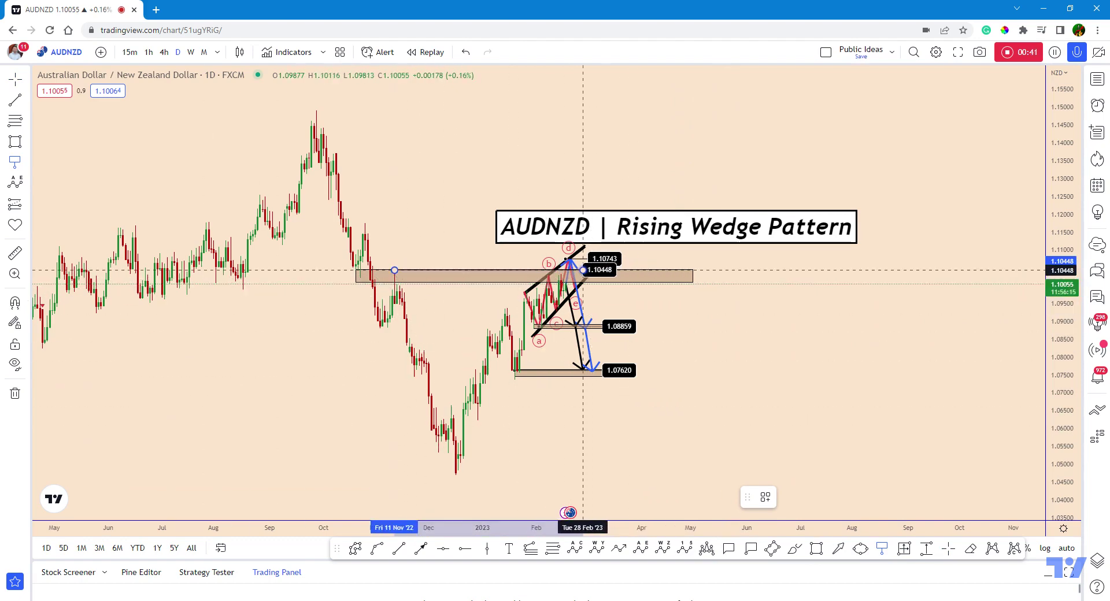
{"action": "left_click", "coordinate": [583, 270]}
- Return the chart to the 4-hour timeframe and move the 1.10448 price label further right, clear of the wedge lines
{"action": "left_click", "coordinate": [165, 53]}
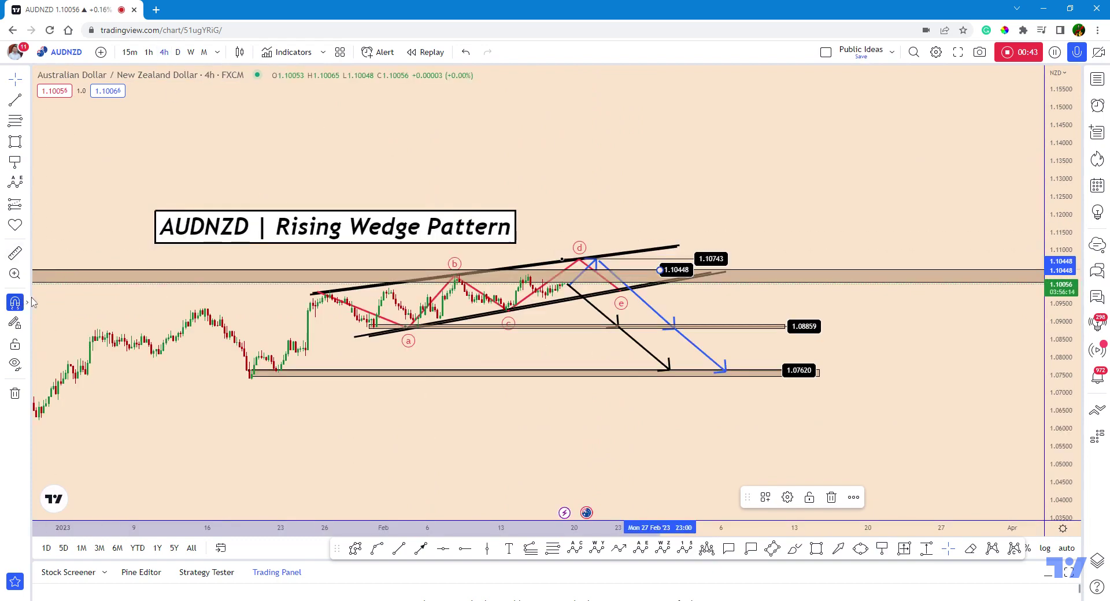
{"action": "scroll", "coordinate": [55, 196], "scroll_direction": "down", "scroll_amount": 5}
{"action": "left_click", "coordinate": [17, 82]}
{"action": "left_click_drag", "start_coordinate": [1062, 447], "coordinate": [1062, 328]}
{"action": "scroll", "coordinate": [988, 347], "scroll_direction": "up", "scroll_amount": 3}
{"action": "left_click", "coordinate": [978, 365]}
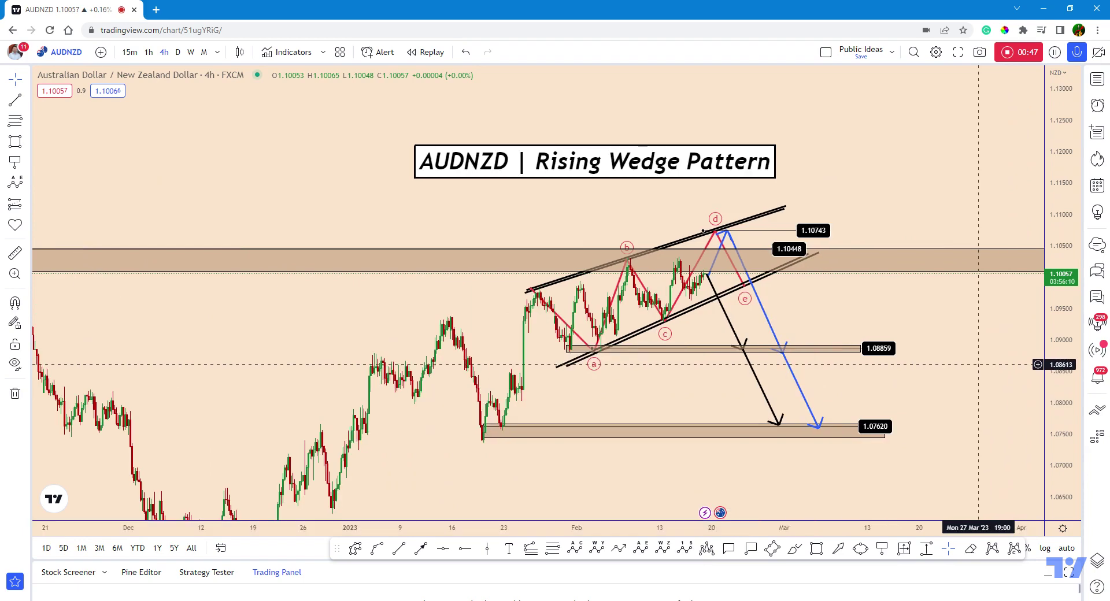
{"action": "left_click_drag", "start_coordinate": [979, 364], "coordinate": [841, 341]}
{"action": "left_click_drag", "start_coordinate": [680, 229], "coordinate": [732, 227]}
- Rescale and reposition the chart to frame the whole wedge, the price zones and both projection arrows
{"action": "mouse_move", "coordinate": [1059, 478]}
{"action": "left_mouse_down"}
{"action": "mouse_move", "coordinate": [1059, 438]}
{"action": "mouse_move", "coordinate": [1059, 465]}
{"action": "left_mouse_up"}
{"action": "scroll", "coordinate": [823, 415], "scroll_direction": "up", "scroll_amount": 2}
{"action": "left_click_drag", "start_coordinate": [814, 403], "coordinate": [902, 436]}
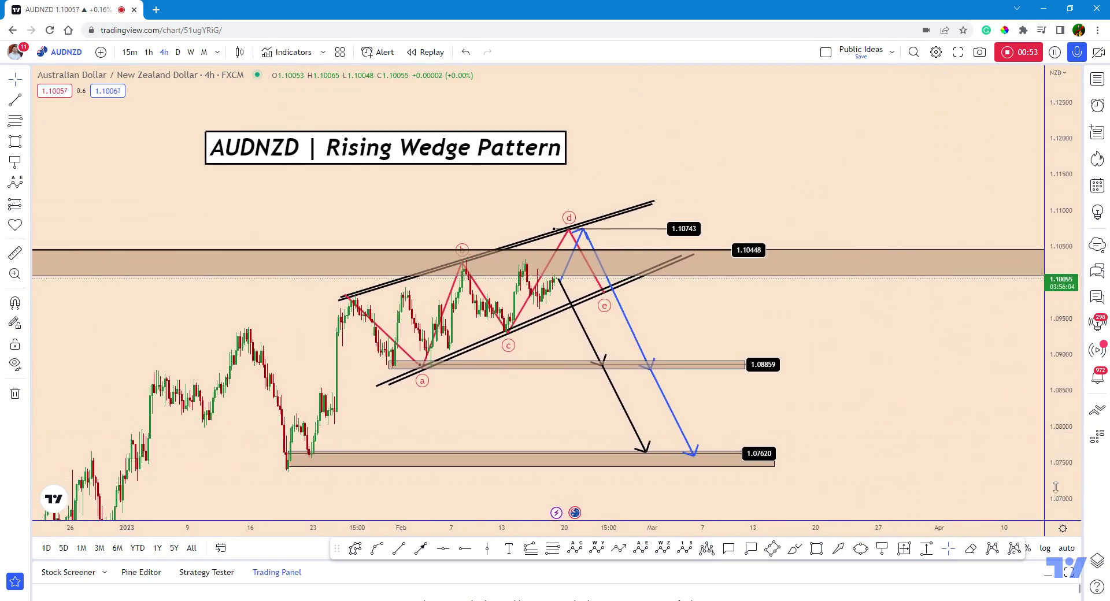
{"action": "left_click_drag", "start_coordinate": [1056, 488], "coordinate": [1056, 464]}
{"action": "scroll", "coordinate": [948, 434], "scroll_direction": "down", "scroll_amount": 2}
{"action": "left_click_drag", "start_coordinate": [943, 432], "coordinate": [902, 399]}
{"action": "scroll", "coordinate": [902, 399], "scroll_direction": "up", "scroll_amount": 2}
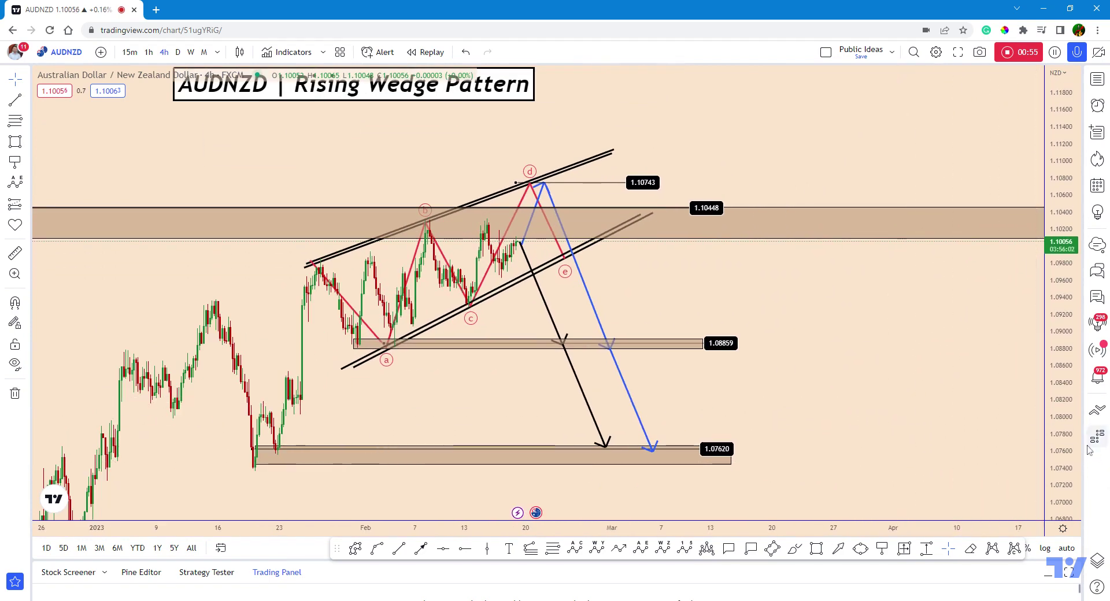
{"action": "left_click_drag", "start_coordinate": [1066, 439], "coordinate": [1062, 462]}
{"action": "left_click_drag", "start_coordinate": [881, 416], "coordinate": [884, 435]}
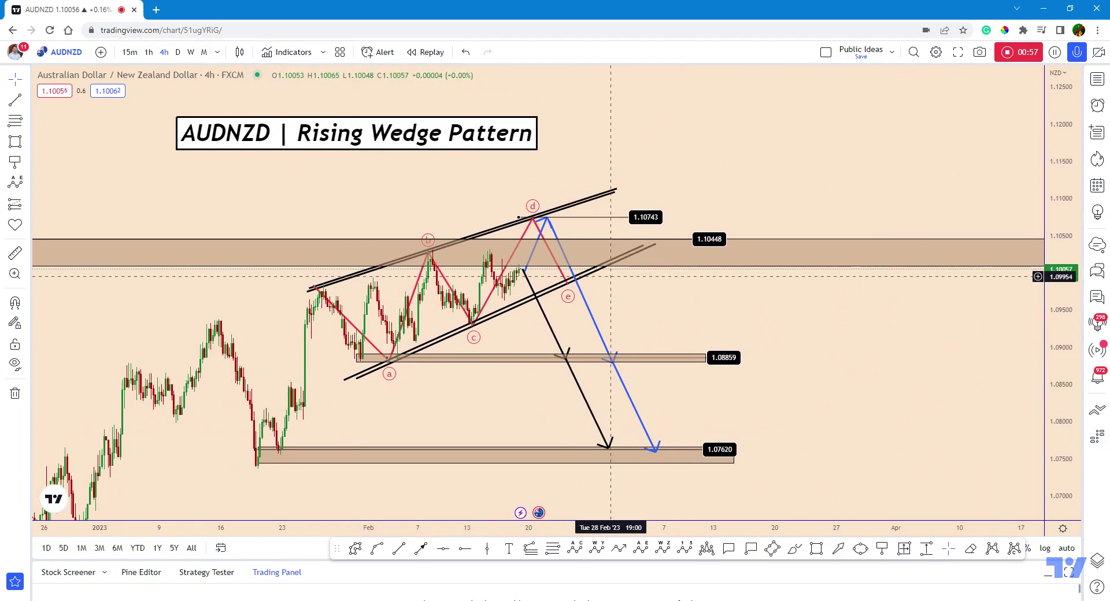
- Sketch the successive price swings inside the wedge with a freehand brush stroke, and undo it
{"action": "left_click", "coordinate": [794, 548]}
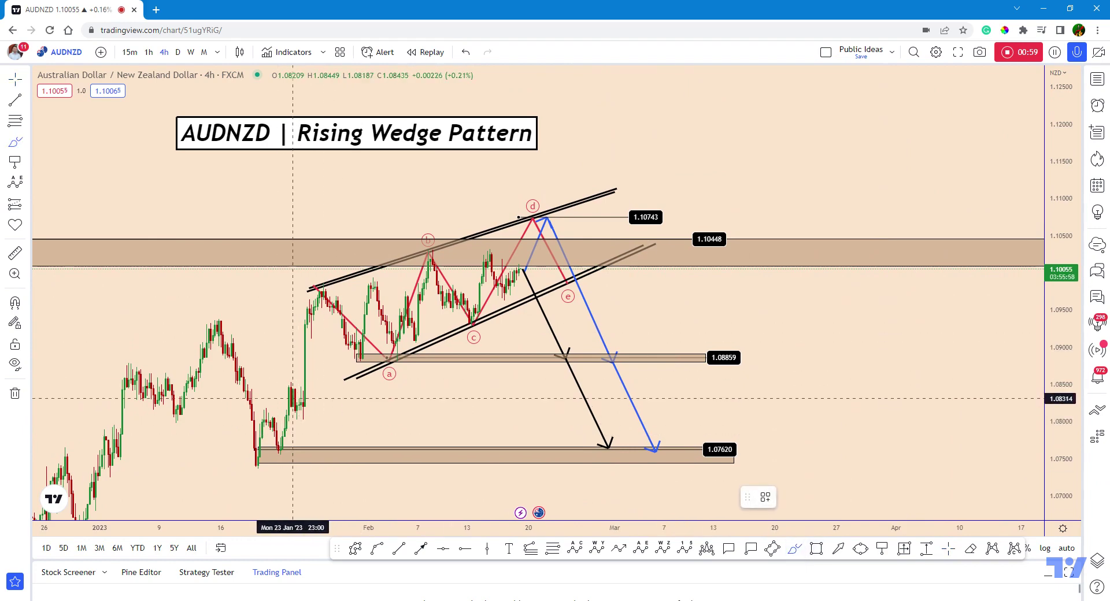
{"action": "mouse_move", "coordinate": [310, 318]}
{"action": "left_mouse_down"}
{"action": "mouse_move", "coordinate": [359, 339]}
{"action": "mouse_move", "coordinate": [420, 318]}
{"action": "left_mouse_up"}
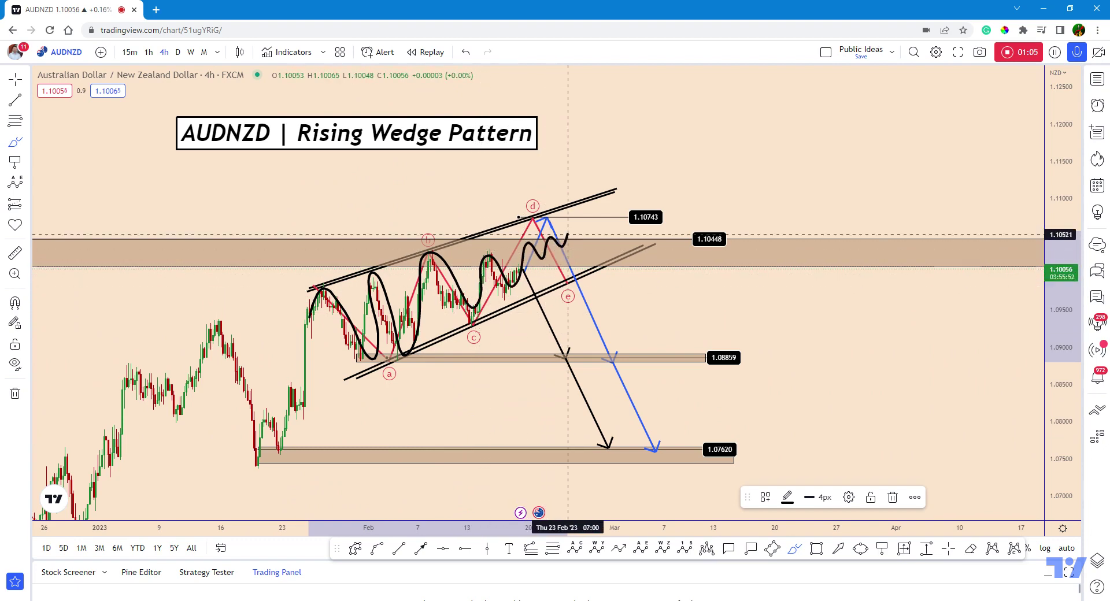
{"action": "key", "text": "ctrl+z"}
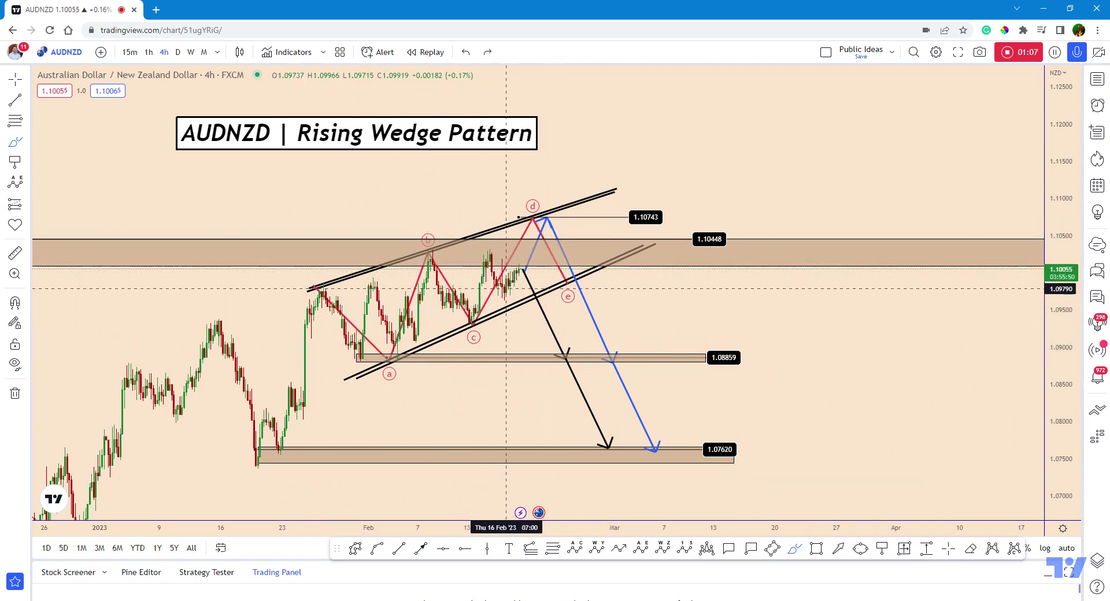
- Sketch a rise into the 1.10448 zone, circle that price label, sketch a fall to 1.08859, and undo the strokes
{"action": "left_click_drag", "start_coordinate": [505, 294], "coordinate": [532, 273]}
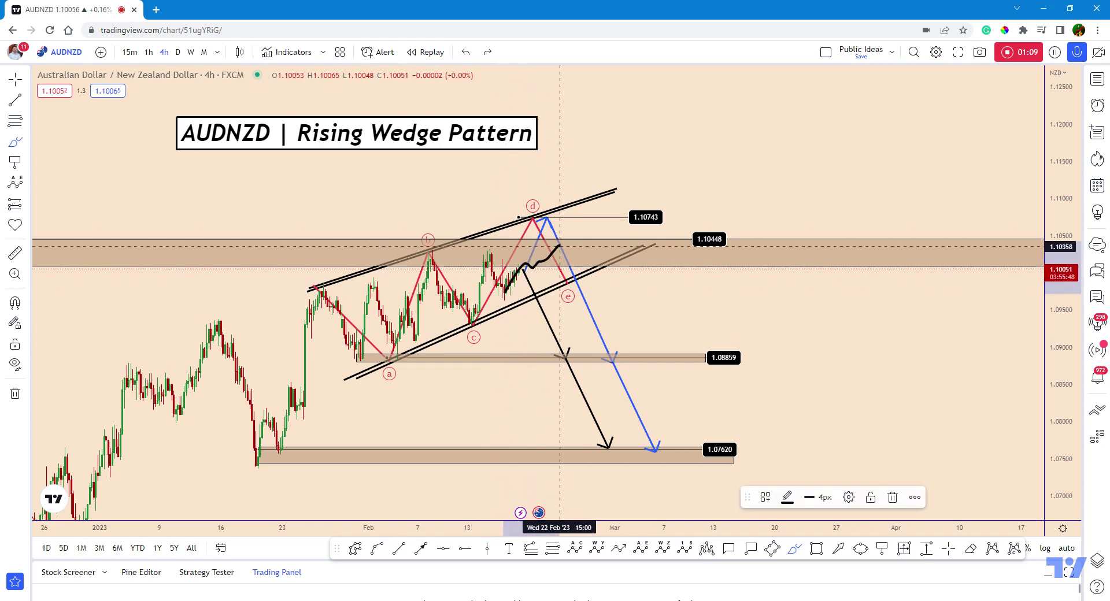
{"action": "left_click_drag", "start_coordinate": [721, 231], "coordinate": [740, 249]}
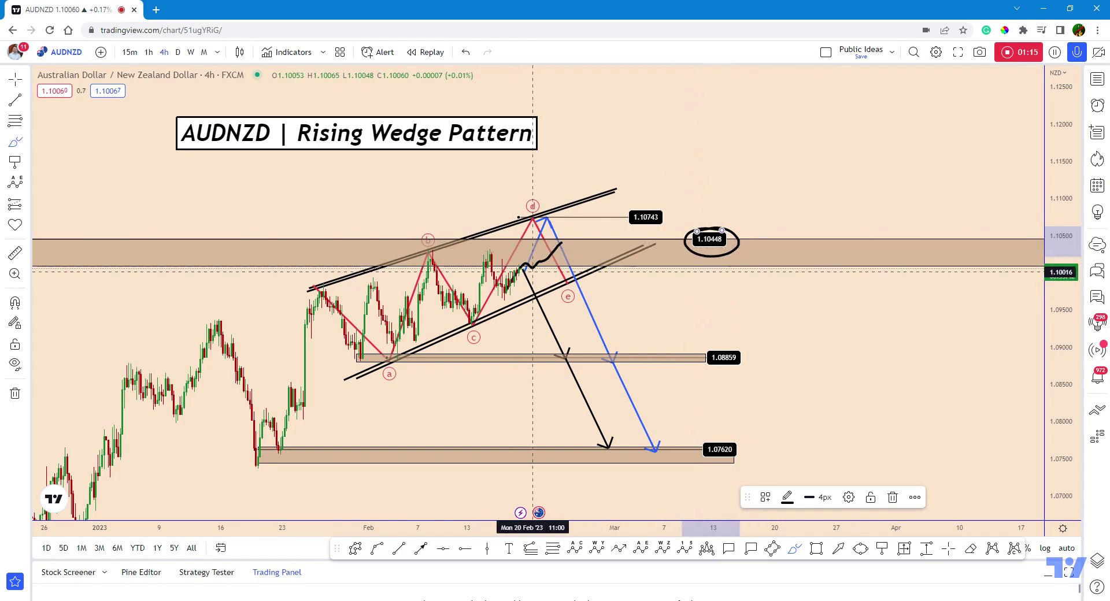
{"action": "mouse_move", "coordinate": [564, 245]}
{"action": "left_mouse_down"}
{"action": "mouse_move", "coordinate": [599, 269]}
{"action": "mouse_move", "coordinate": [623, 364]}
{"action": "left_mouse_up"}
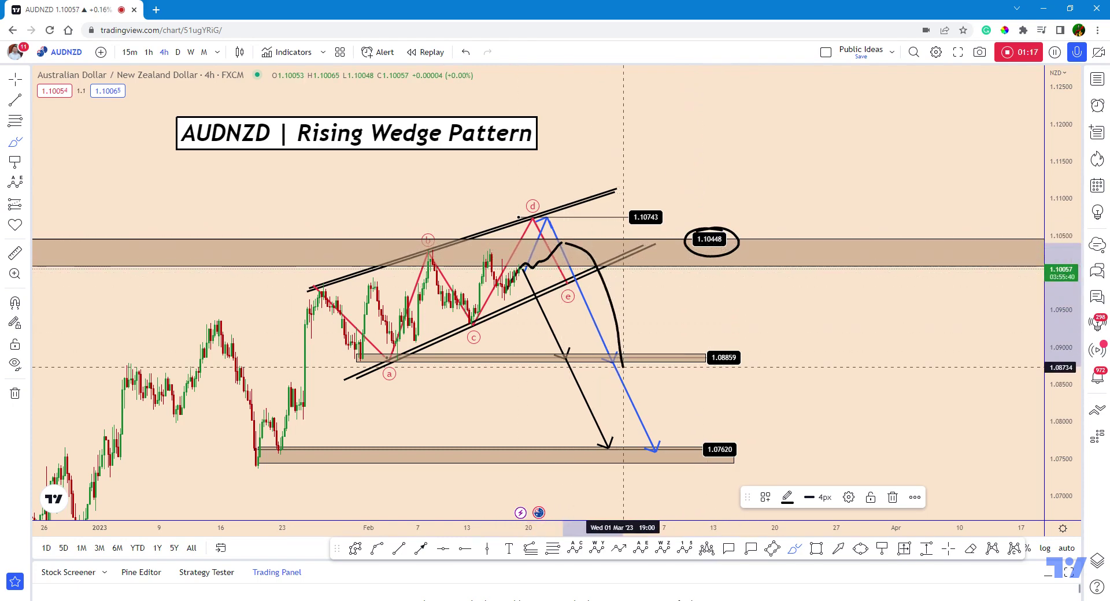
{"action": "key", "text": "ctrl+z"}
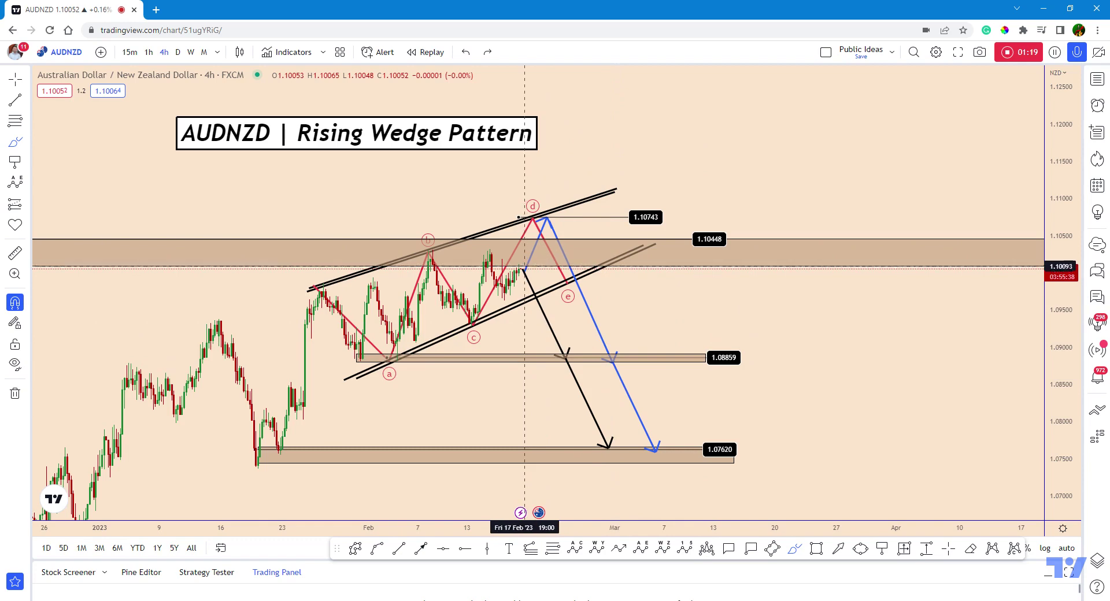
- Sketch a rise to the upper wedge line and a reversal, circle the November high, and undo the strokes
{"action": "left_click_drag", "start_coordinate": [520, 269], "coordinate": [538, 230]}
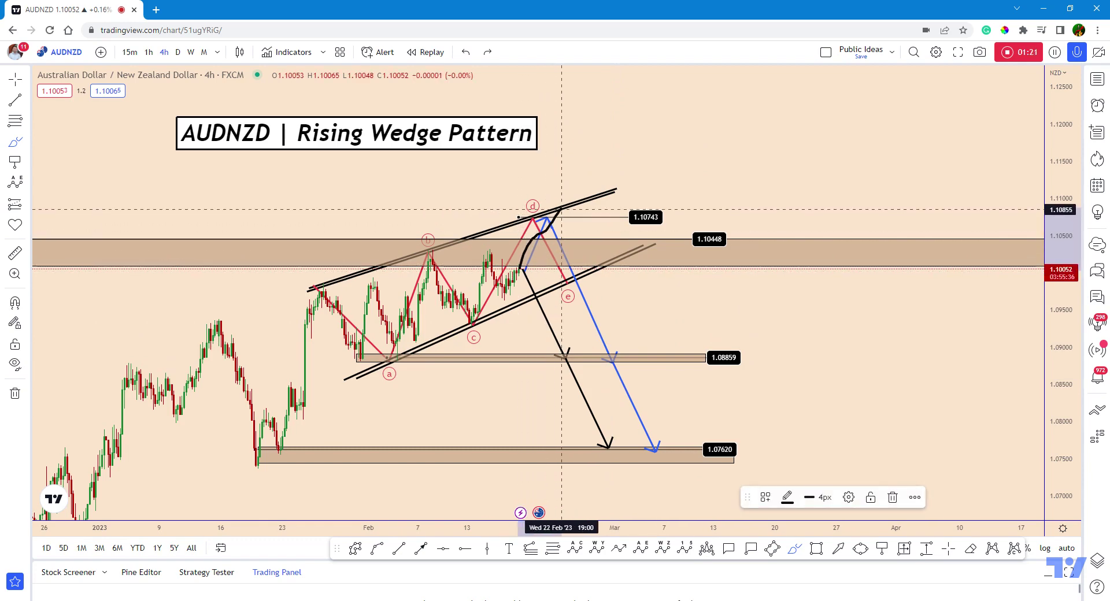
{"action": "scroll", "coordinate": [204, 238], "scroll_direction": "down", "scroll_amount": 3}
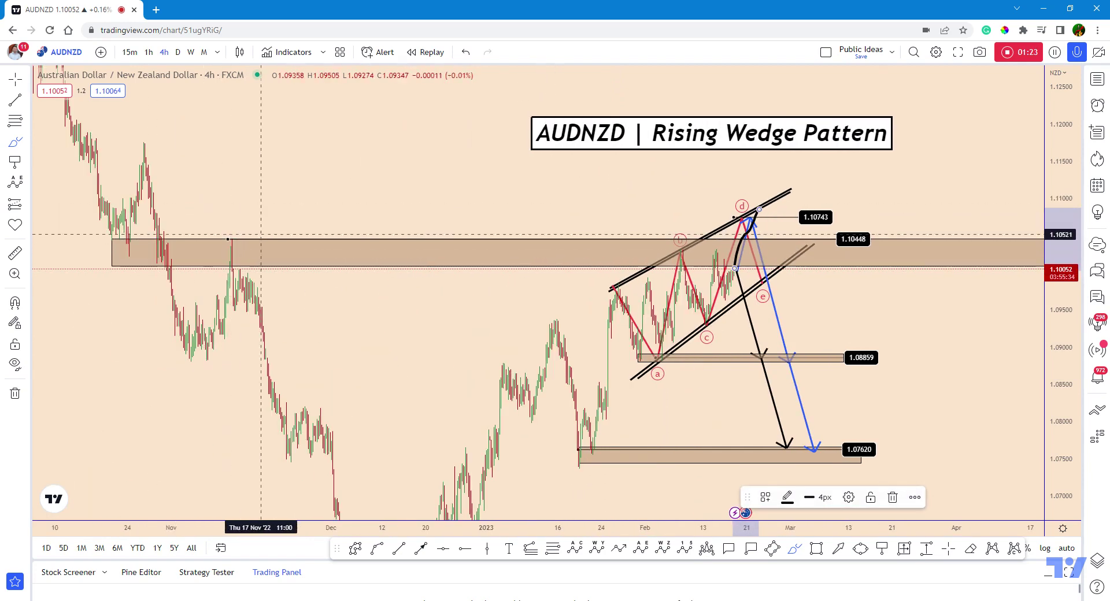
{"action": "scroll", "coordinate": [602, 245], "scroll_direction": "up", "scroll_amount": 3}
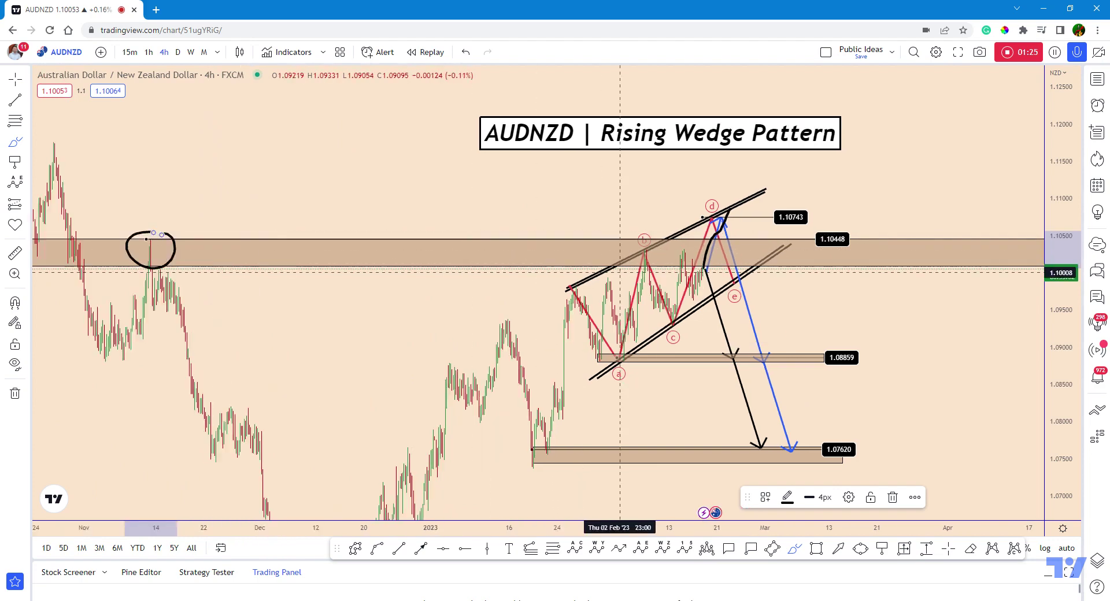
{"action": "left_click_drag", "start_coordinate": [588, 211], "coordinate": [640, 283]}
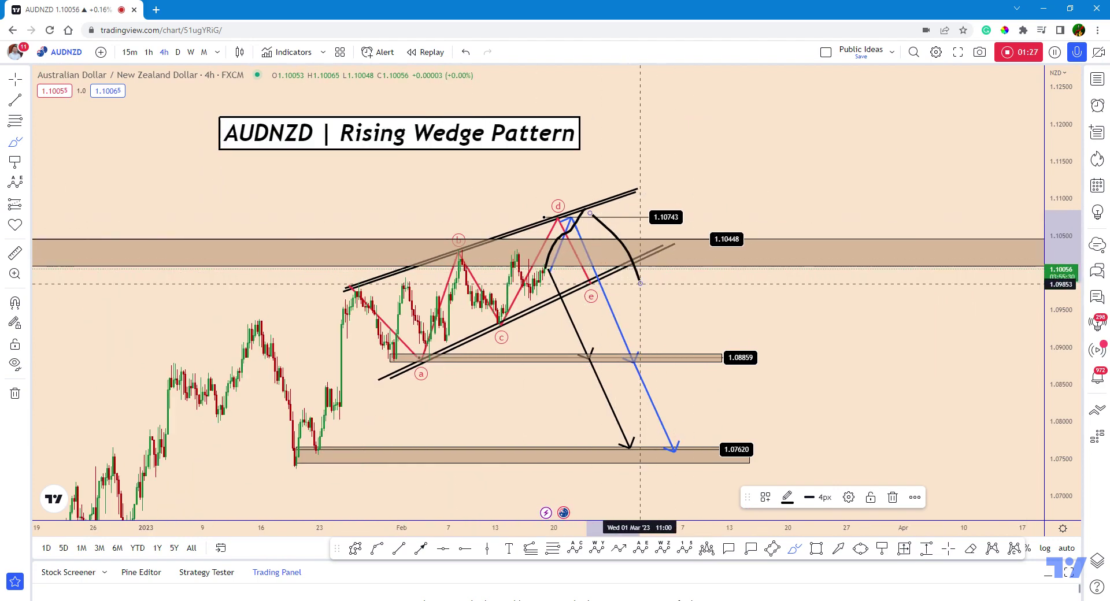
{"action": "key", "text": "ctrl+z"}
- Sketch a spike and rejection above the 1.10448 zone with additional brush marks, and undo them
{"action": "scroll", "coordinate": [636, 258], "scroll_direction": "down", "scroll_amount": 3}
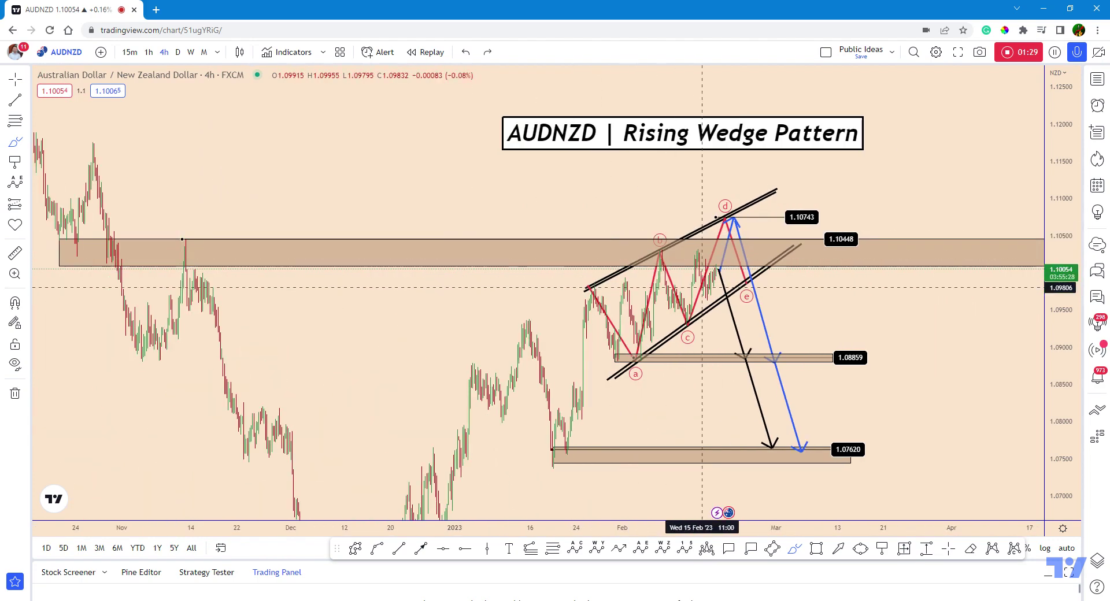
{"action": "left_click_drag", "start_coordinate": [720, 268], "coordinate": [728, 224]}
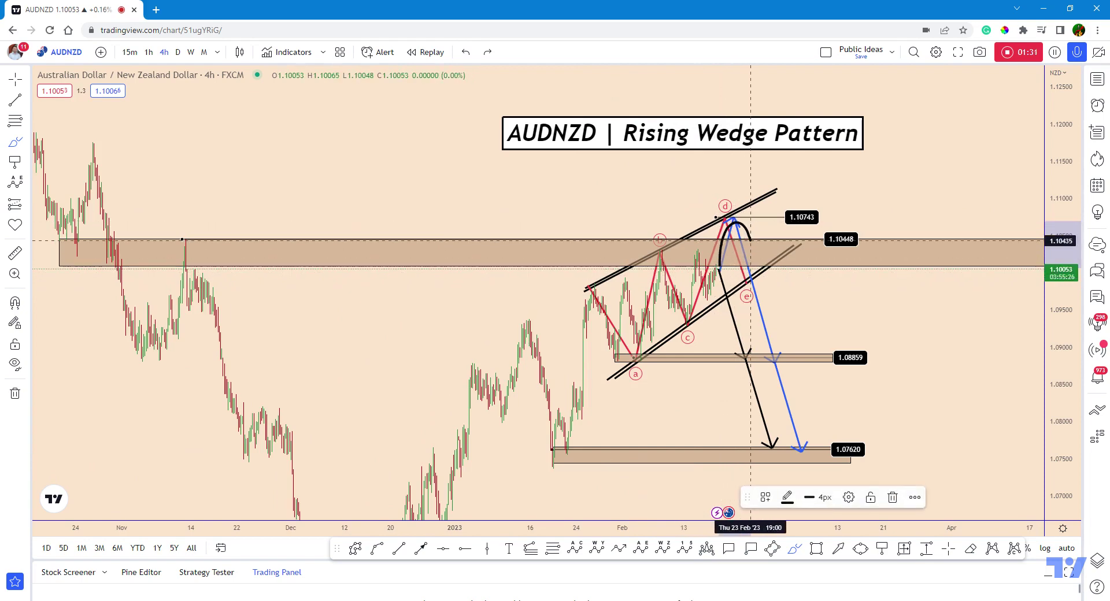
{"action": "left_click_drag", "start_coordinate": [175, 240], "coordinate": [215, 244]}
{"action": "left_click_drag", "start_coordinate": [757, 230], "coordinate": [845, 143]}
{"action": "key", "text": "ctrl+z"}
{"action": "key", "text": "ctrl+z"}
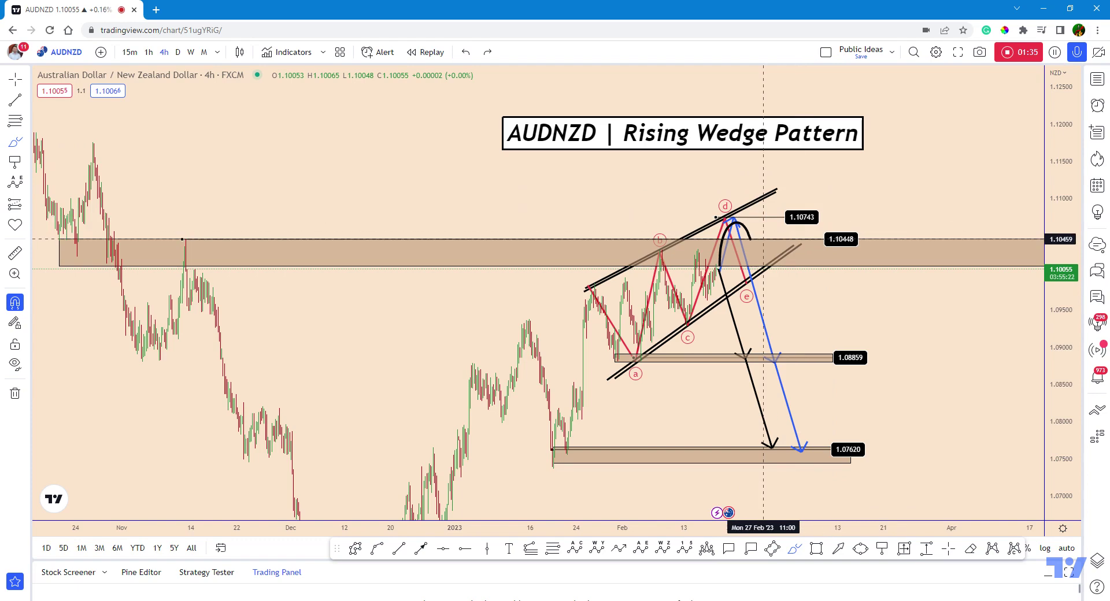
- Sketch the swings up through the wedge and a projected drop to the 1.07620 zone, and undo all strokes
{"action": "scroll", "coordinate": [763, 239], "scroll_direction": "up", "scroll_amount": 3}
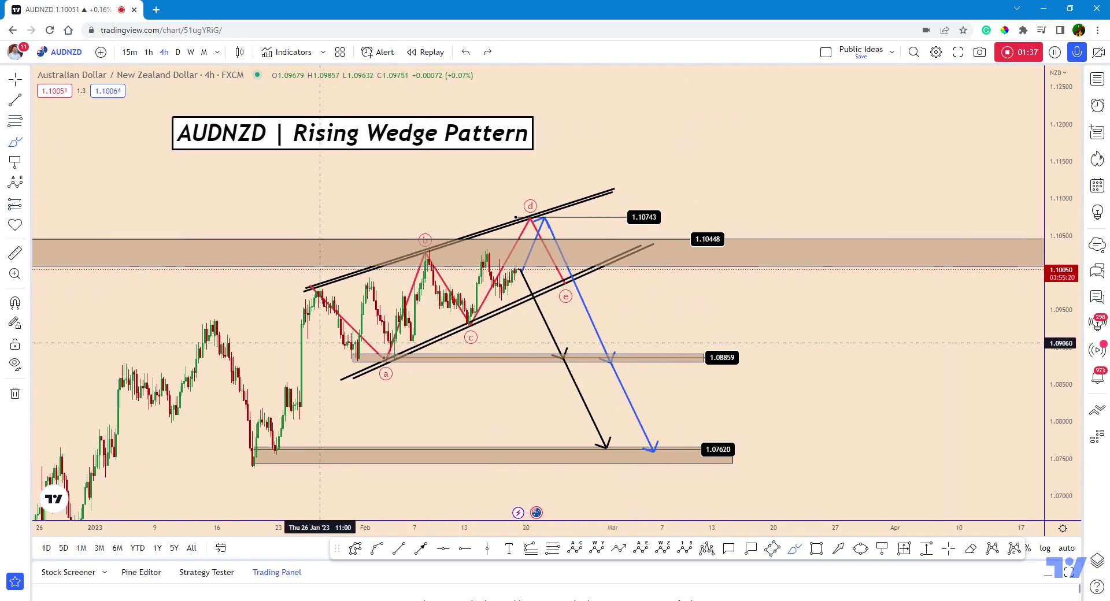
{"action": "mouse_move", "coordinate": [311, 333]}
{"action": "left_mouse_down"}
{"action": "mouse_move", "coordinate": [370, 297]}
{"action": "mouse_move", "coordinate": [411, 338]}
{"action": "mouse_move", "coordinate": [452, 304]}
{"action": "left_mouse_up"}
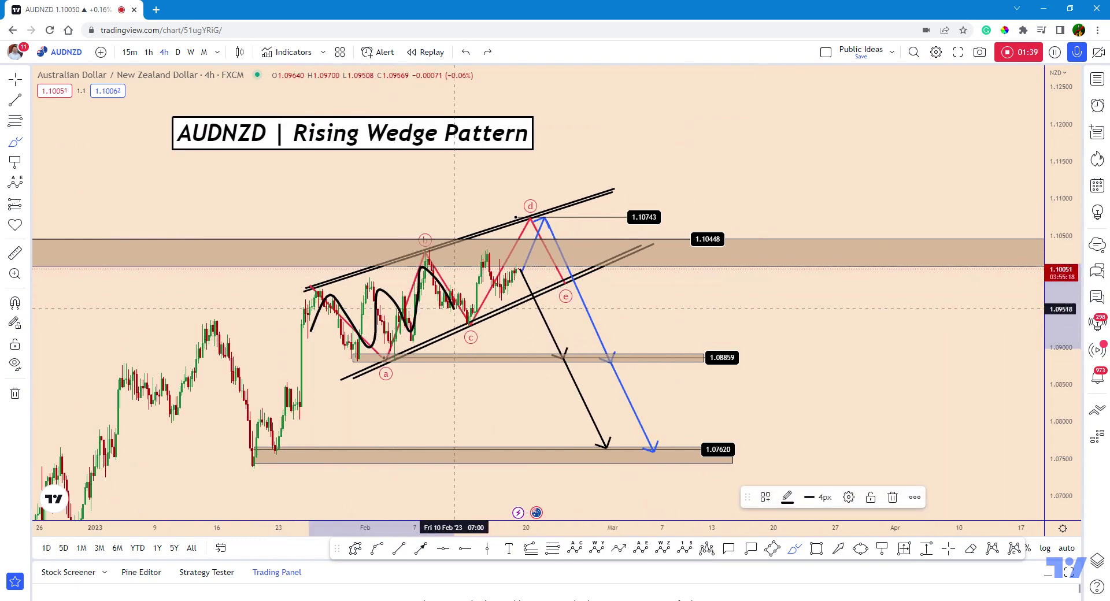
{"action": "mouse_move", "coordinate": [473, 260]}
{"action": "left_mouse_down"}
{"action": "mouse_move", "coordinate": [490, 282]}
{"action": "mouse_move", "coordinate": [542, 236]}
{"action": "mouse_move", "coordinate": [633, 347]}
{"action": "mouse_move", "coordinate": [659, 436]}
{"action": "mouse_move", "coordinate": [672, 405]}
{"action": "left_mouse_up"}
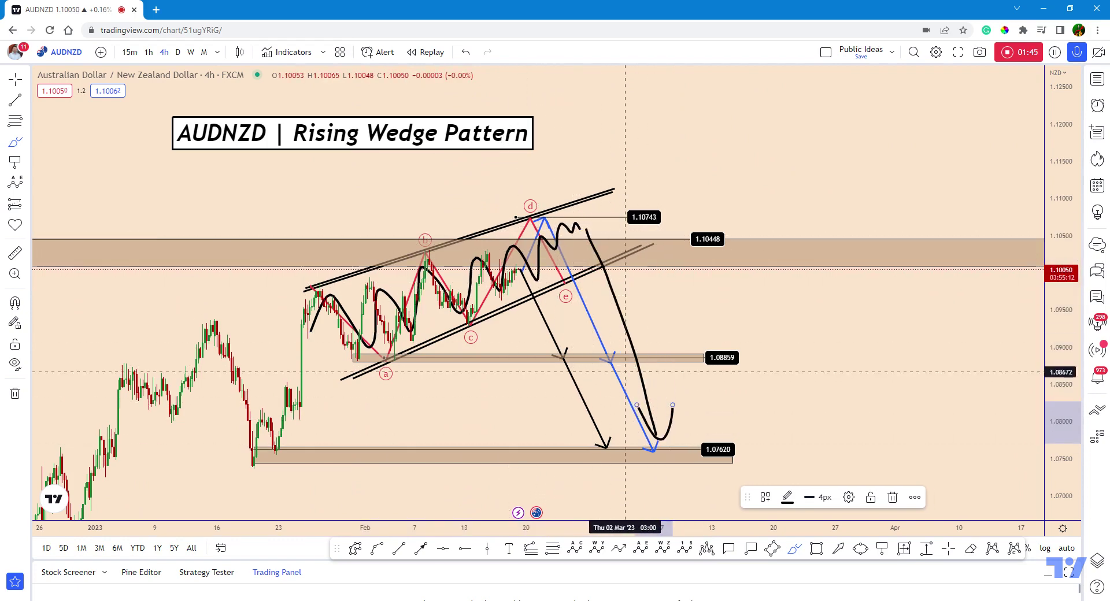
{"action": "key", "text": "ctrl+z"}
{"action": "key", "text": "ctrl+z"}
{"action": "key", "text": "ctrl+z"}
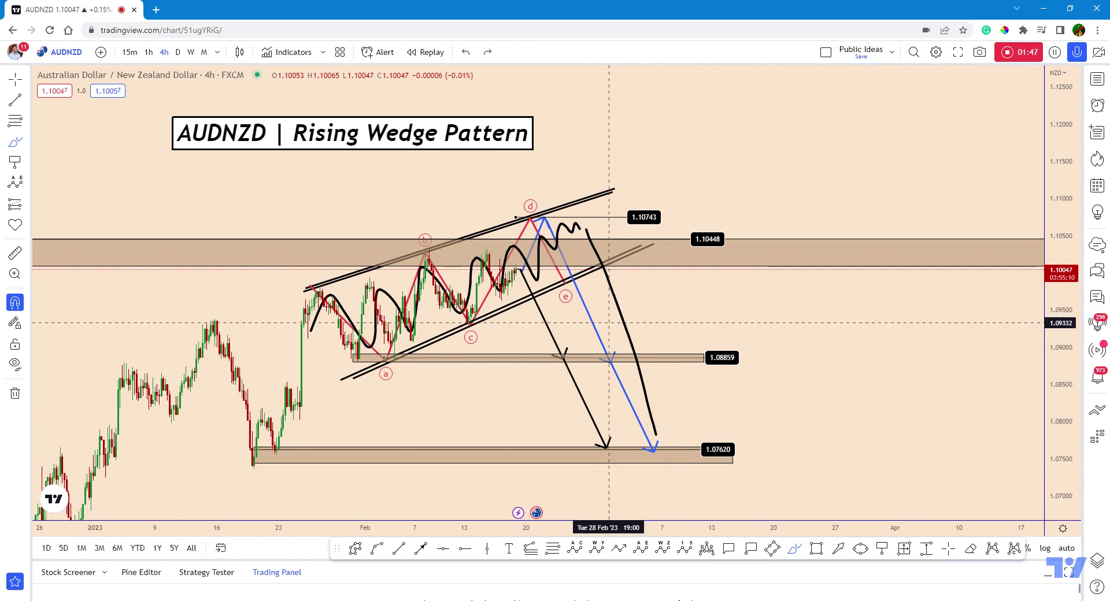
{"action": "key", "text": "ctrl+z"}
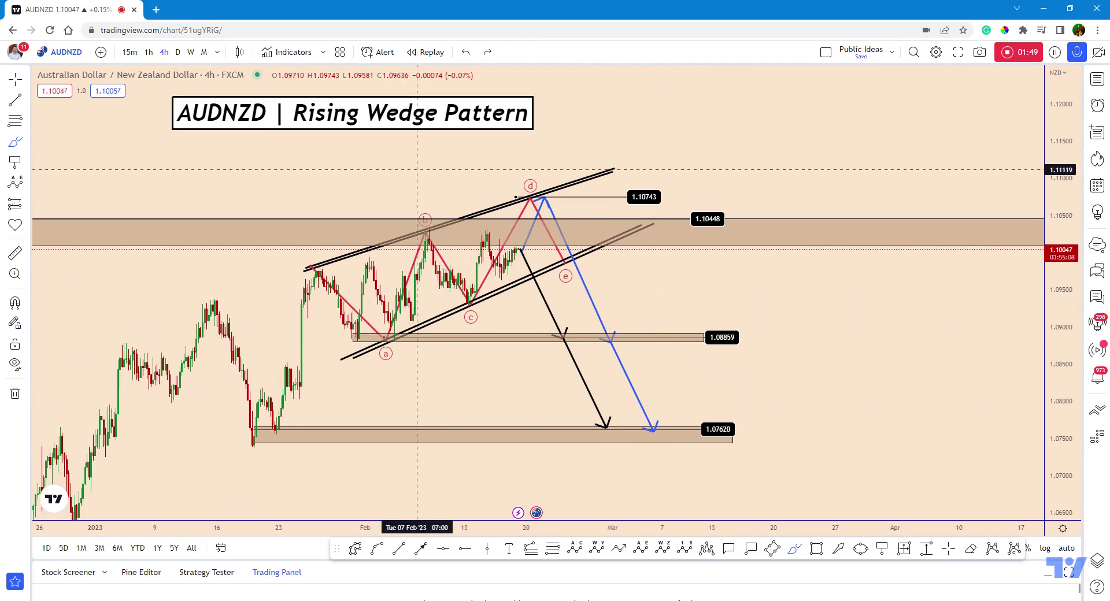
{"action": "scroll", "coordinate": [437, 176], "scroll_direction": "down", "scroll_amount": 2}
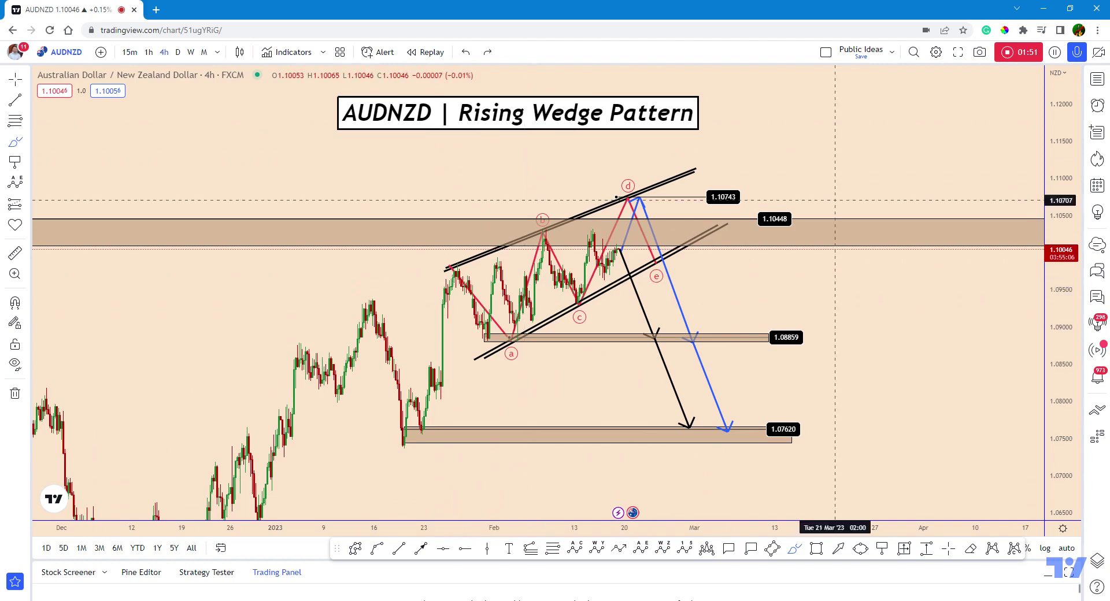
{"action": "left_click_drag", "start_coordinate": [350, 165], "coordinate": [246, 172]}
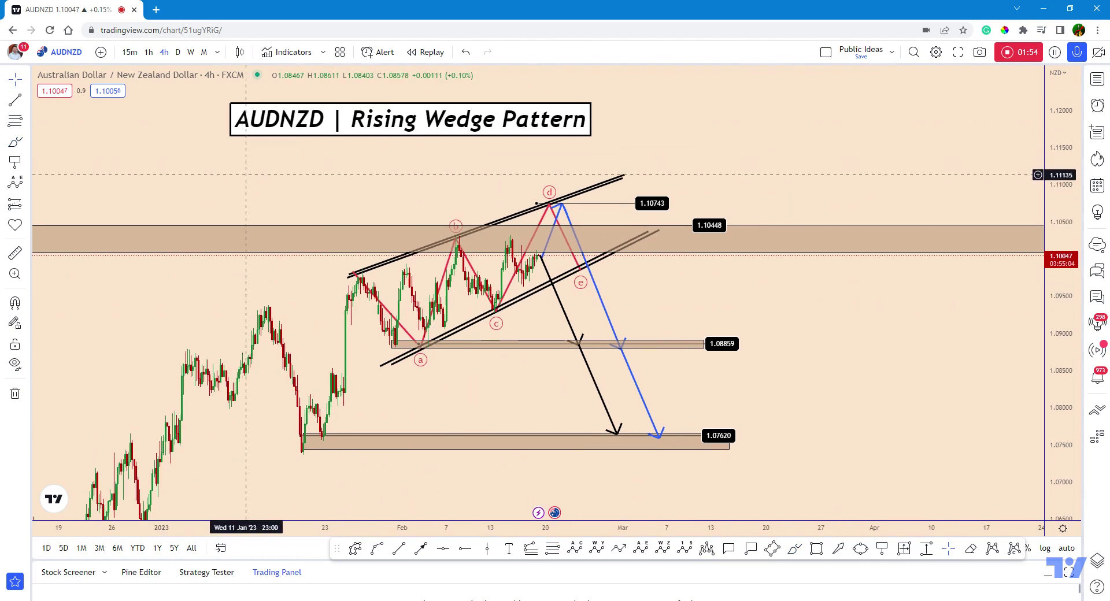
- Split the layout into two side-by-side AUDNZD charts and frame the recent swing highs on the blank second chart
{"action": "left_click", "coordinate": [826, 52]}
{"action": "left_click", "coordinate": [837, 104]}
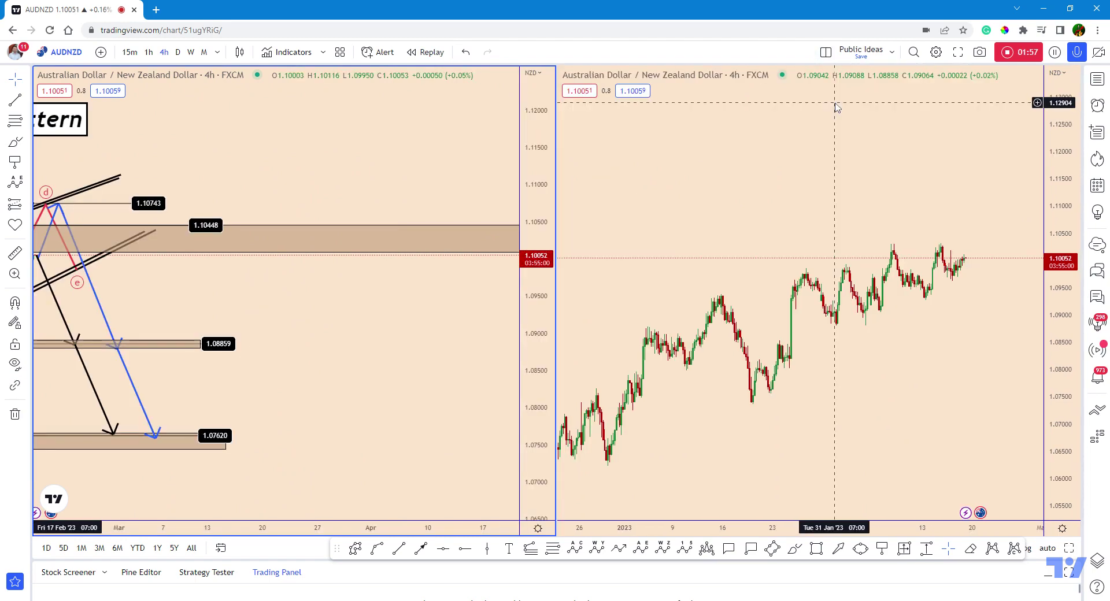
{"action": "left_click", "coordinate": [21, 84]}
{"action": "left_click_drag", "start_coordinate": [254, 162], "coordinate": [496, 169]}
{"action": "scroll", "coordinate": [916, 255], "scroll_direction": "down", "scroll_amount": 1}
{"action": "scroll", "coordinate": [887, 373], "scroll_direction": "up", "scroll_amount": 4}
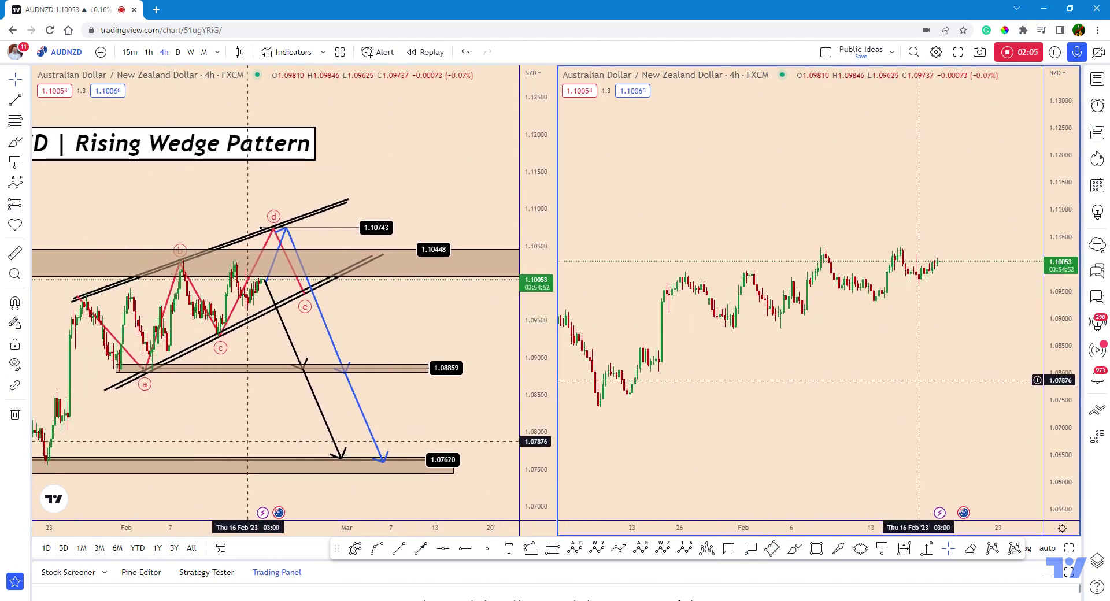
{"action": "left_click_drag", "start_coordinate": [1074, 474], "coordinate": [1053, 361]}
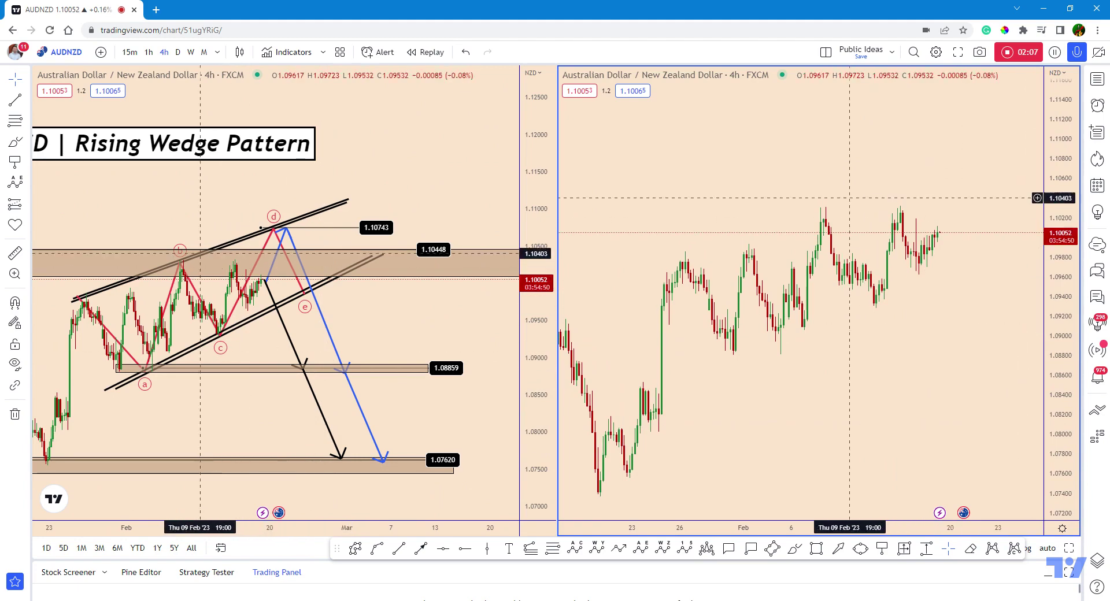
{"action": "scroll", "coordinate": [861, 226], "scroll_direction": "up", "scroll_amount": 1}
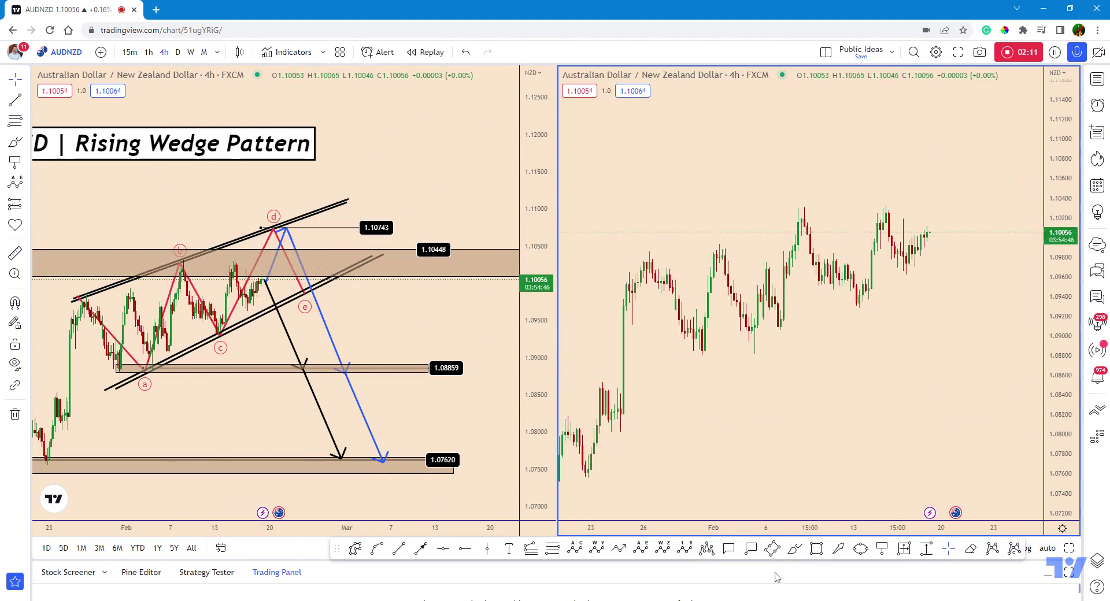
- On the blank chart, draw a resistance rectangle from about 1.10239 to 1.10327 and place a downward arrow above each February high
{"action": "left_click_drag", "start_coordinate": [787, 206], "coordinate": [953, 213]}
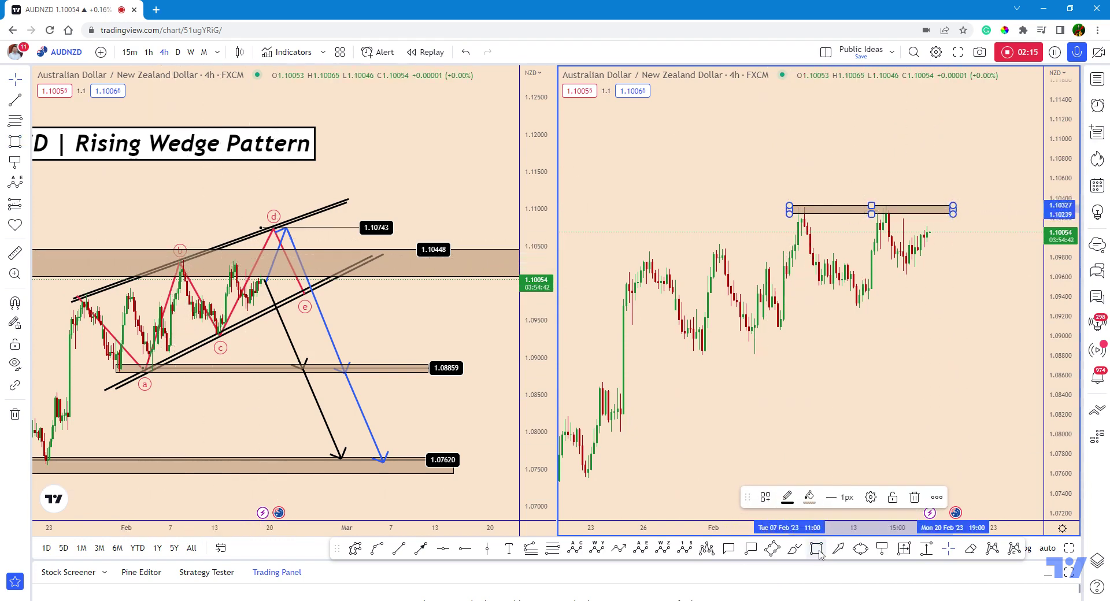
{"action": "left_click", "coordinate": [838, 549]}
{"action": "left_click", "coordinate": [797, 167]}
{"action": "left_click", "coordinate": [801, 201]}
{"action": "left_click_drag", "start_coordinate": [801, 193], "coordinate": [899, 197], "text": "ctrl"}
{"action": "left_click", "coordinate": [941, 284]}
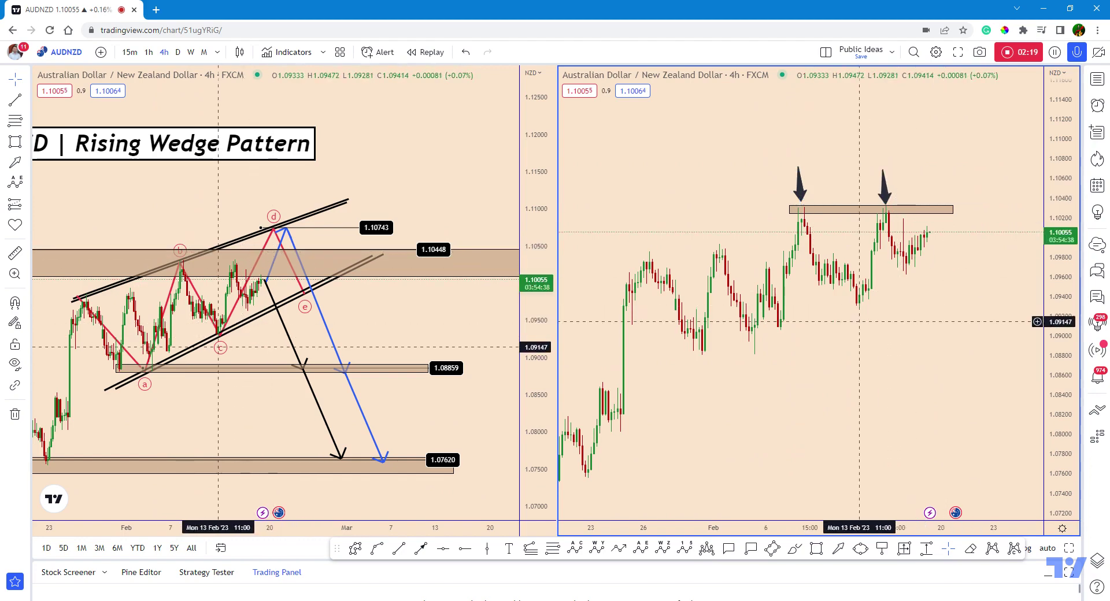
- Draw a projected path from the current price up through the resistance rectangle, back to retest it, and up to about 1.113
{"action": "left_click", "coordinate": [795, 549]}
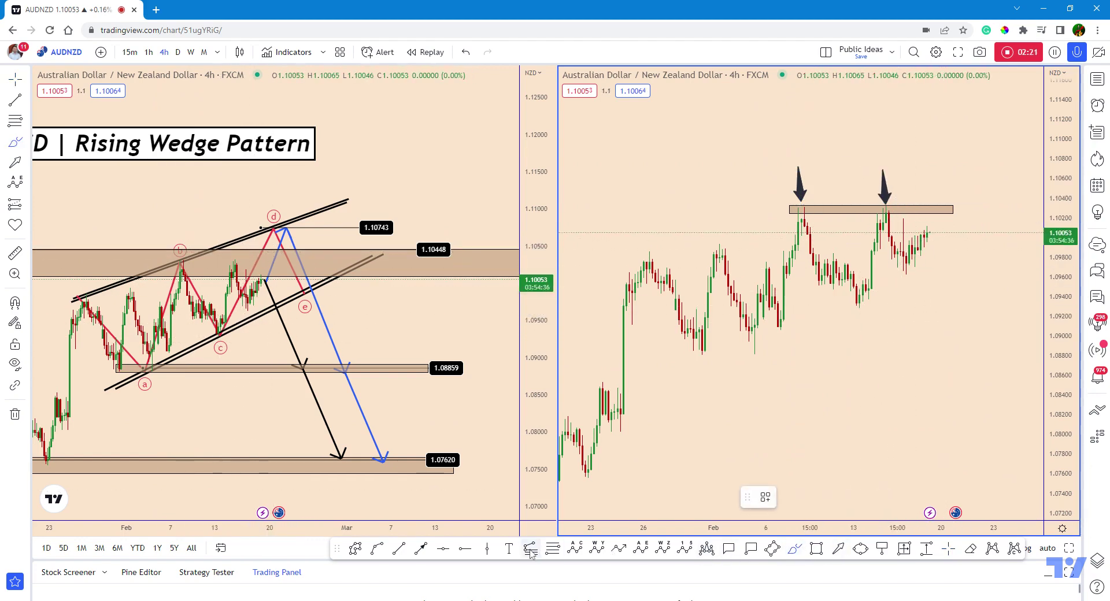
{"action": "left_click", "coordinate": [618, 549]}
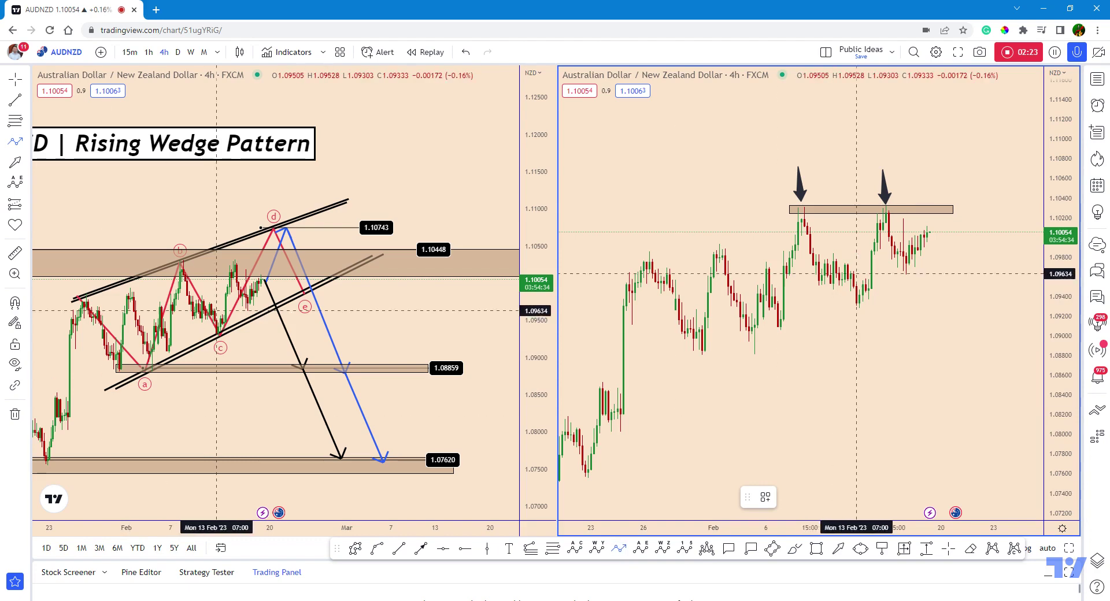
{"action": "left_click", "coordinate": [933, 235]}
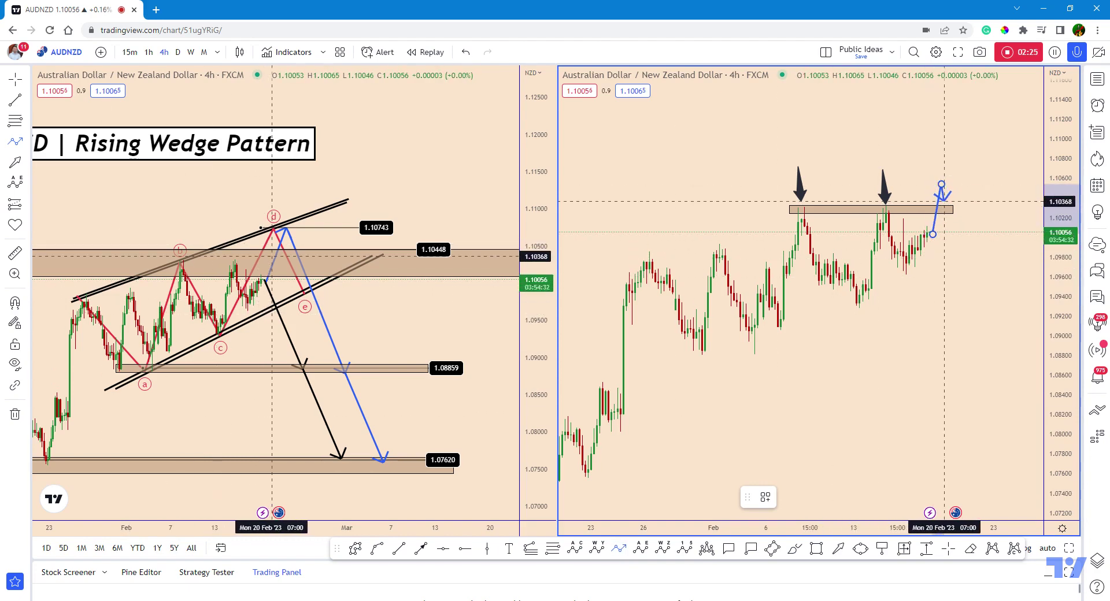
{"action": "left_click", "coordinate": [947, 207]}
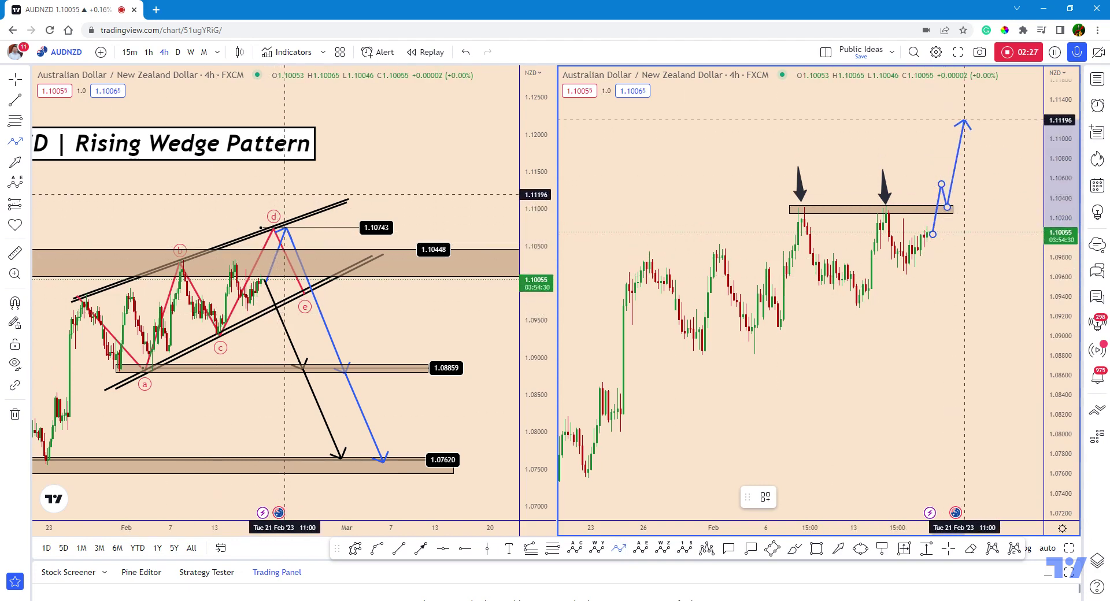
{"action": "double_click", "coordinate": [970, 109]}
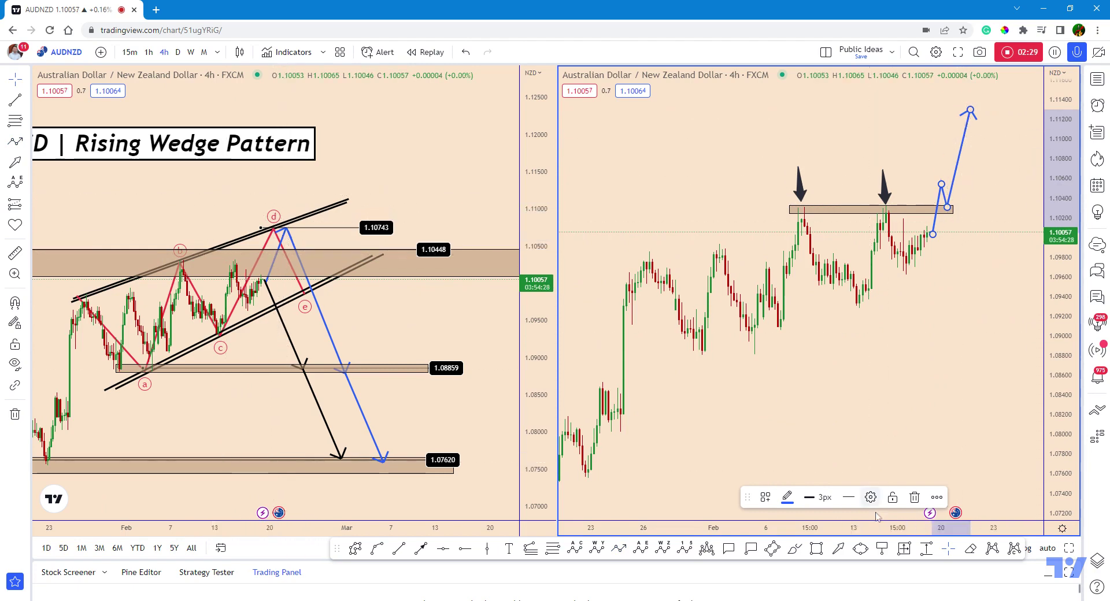
- Add a 1.10303 price note at the first February high, with its label at the far end of the resistance rectangle
{"action": "left_click", "coordinate": [882, 549]}
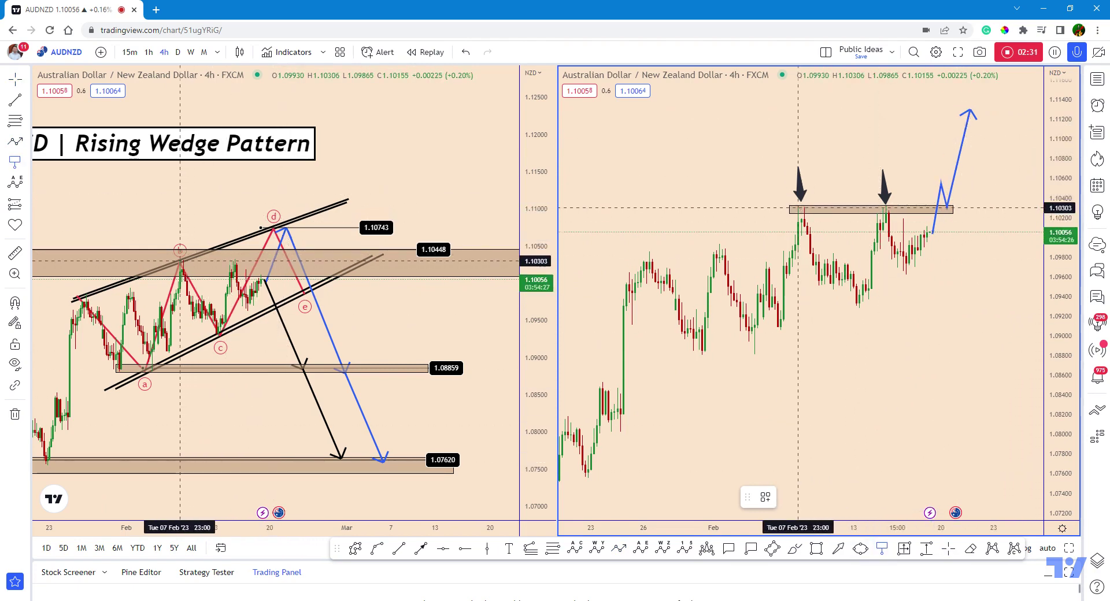
{"action": "left_click", "coordinate": [798, 207]}
{"action": "left_click", "coordinate": [953, 207]}
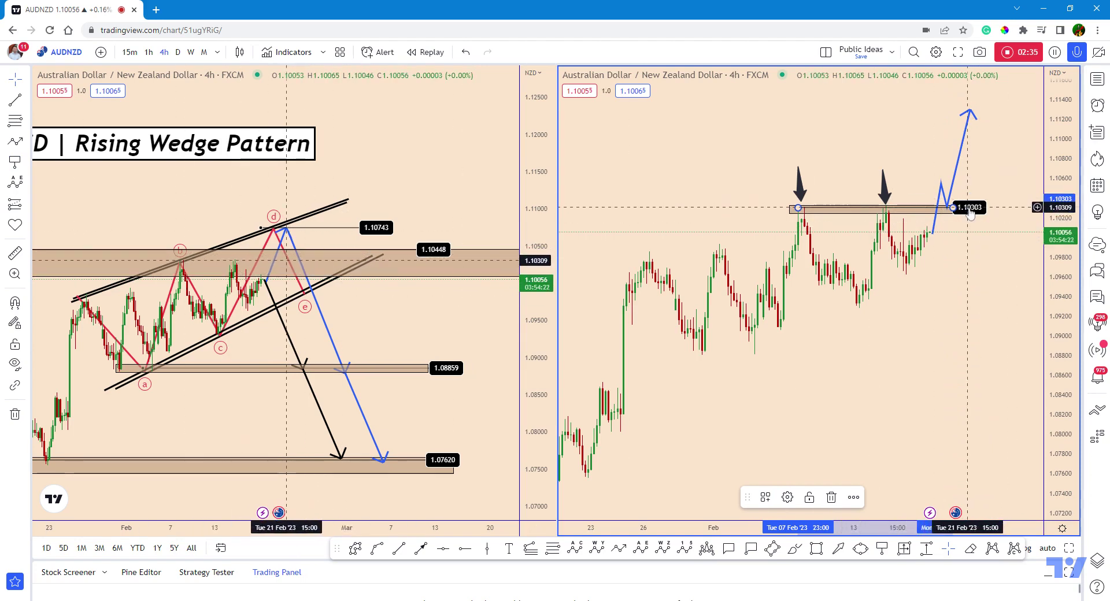
- Paste a copy of the 1.10303 price note onto the wedge chart and delete it
{"action": "left_click", "coordinate": [433, 206]}
{"action": "key", "text": "ctrl+v"}
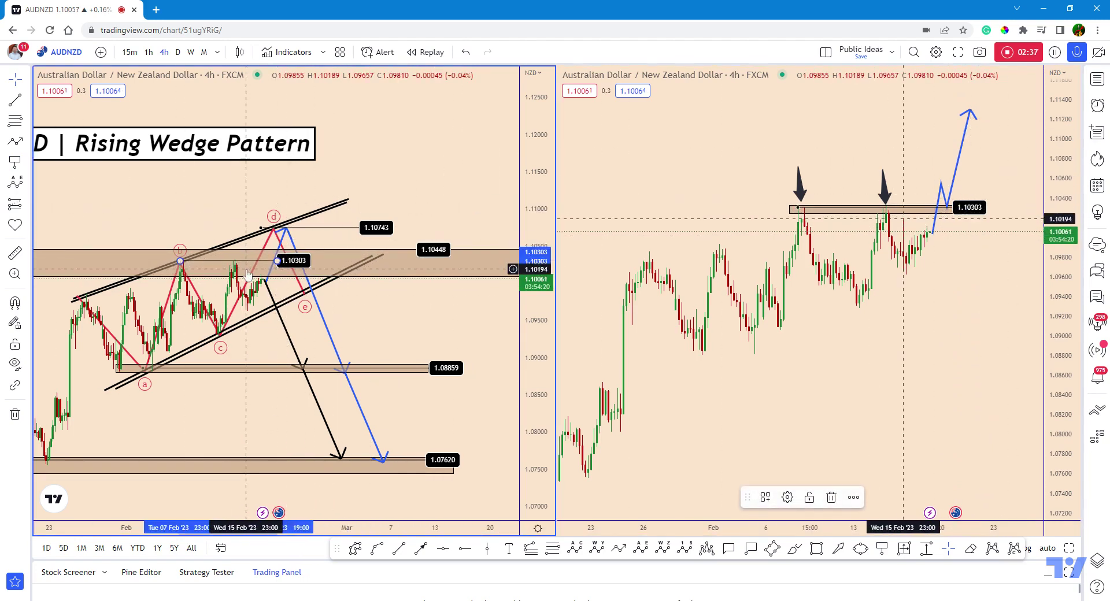
{"action": "left_click", "coordinate": [310, 262]}
{"action": "left_click", "coordinate": [310, 260]}
{"action": "key", "text": "Delete"}
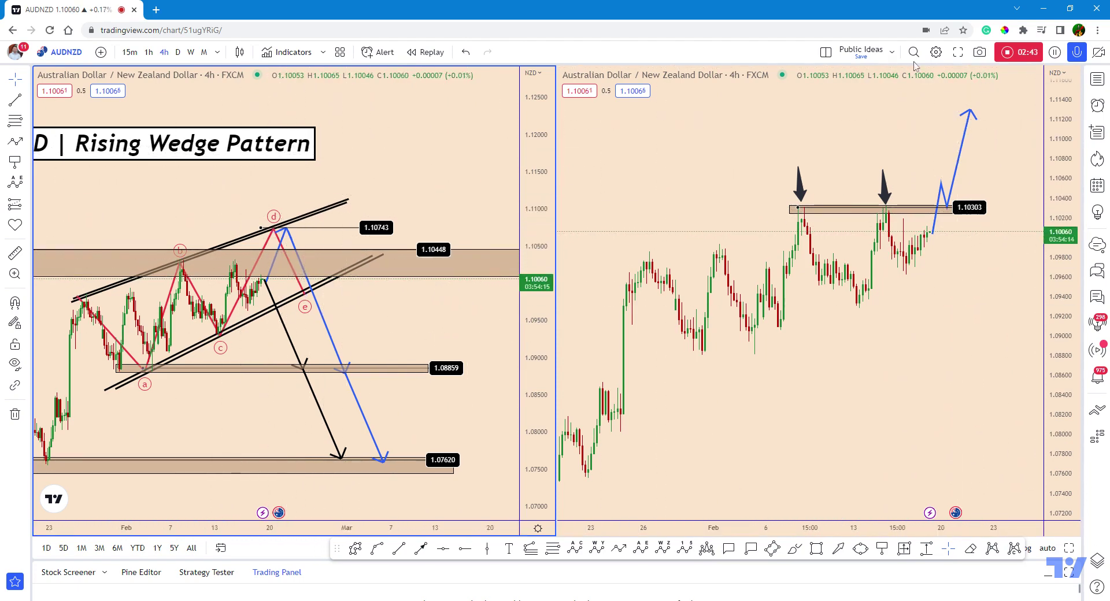
- Return to the single-chart layout and frame the whole rising wedge with its downside projections
{"action": "left_click", "coordinate": [826, 52]}
{"action": "left_click", "coordinate": [838, 80]}
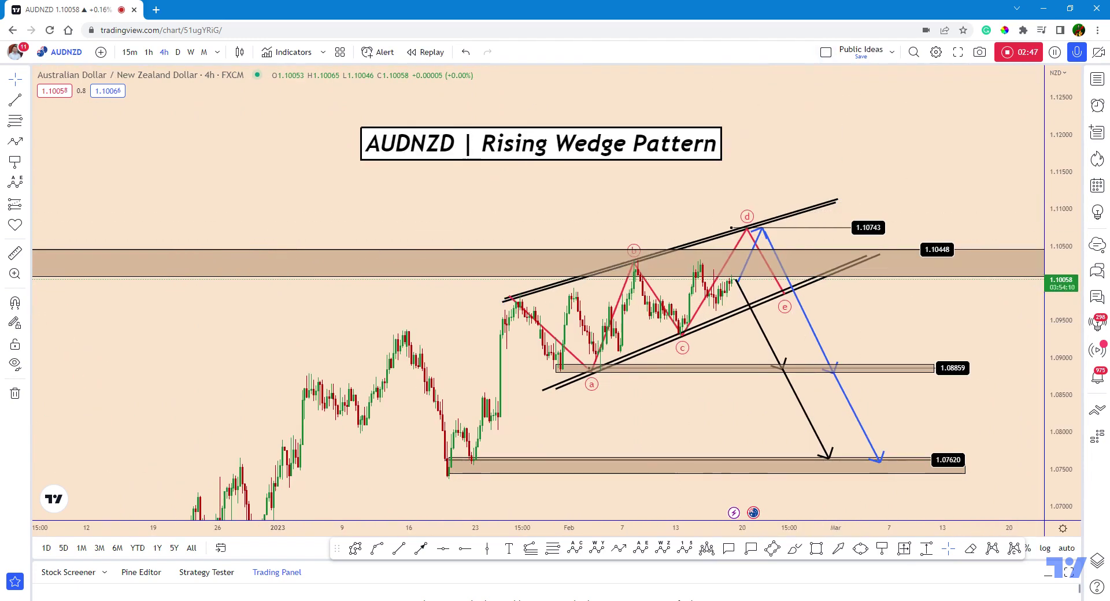
{"action": "left_click_drag", "start_coordinate": [1063, 464], "coordinate": [1064, 421]}
{"action": "left_click_drag", "start_coordinate": [1009, 391], "coordinate": [898, 396]}
{"action": "scroll", "coordinate": [821, 371], "scroll_direction": "up", "scroll_amount": 2}
{"action": "left_click_drag", "start_coordinate": [1053, 338], "coordinate": [1054, 379]}
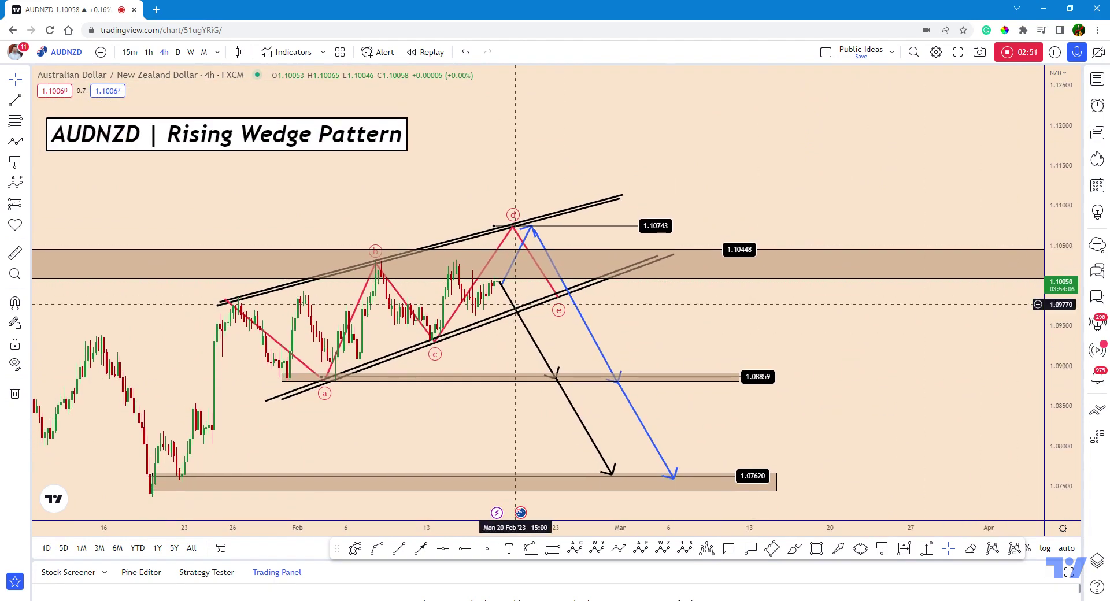
- Brush a rise to 1.10743 and a curved fall below 1.08859, with extra marks beside it, and undo the strokes
{"action": "left_click", "coordinate": [797, 551]}
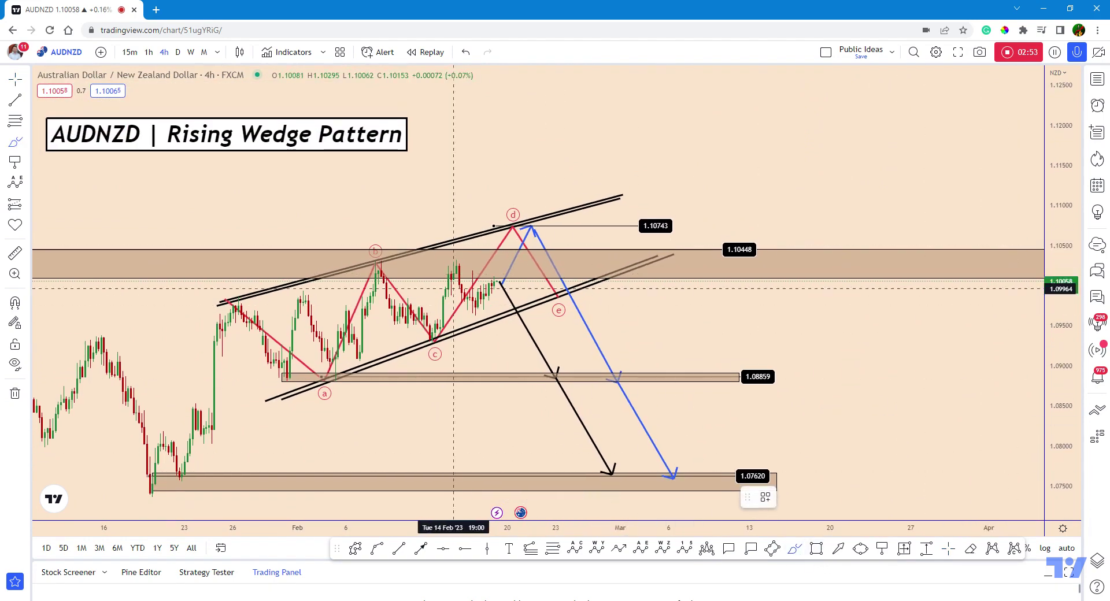
{"action": "mouse_move", "coordinate": [500, 285]}
{"action": "left_mouse_down"}
{"action": "mouse_move", "coordinate": [547, 224]}
{"action": "mouse_move", "coordinate": [581, 267]}
{"action": "mouse_move", "coordinate": [651, 414]}
{"action": "mouse_move", "coordinate": [672, 412]}
{"action": "left_mouse_up"}
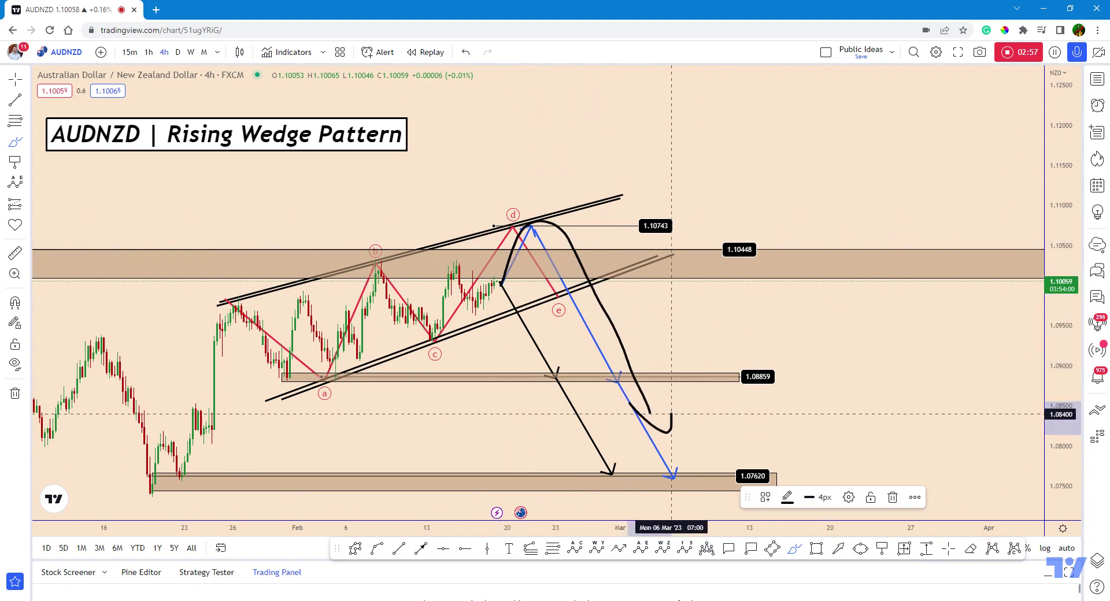
{"action": "left_click_drag", "start_coordinate": [570, 295], "coordinate": [601, 279]}
{"action": "mouse_move", "coordinate": [629, 387]}
{"action": "left_mouse_down"}
{"action": "mouse_move", "coordinate": [664, 431]}
{"action": "mouse_move", "coordinate": [675, 410]}
{"action": "left_mouse_up"}
{"action": "key", "text": "ctrl+z"}
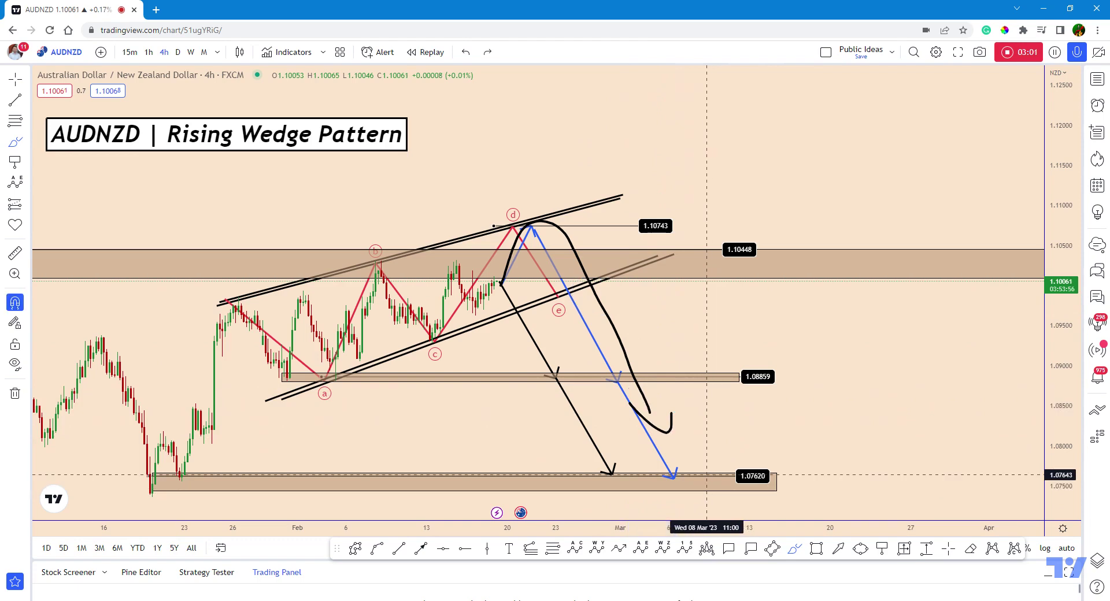
{"action": "key", "text": "ctrl+z"}
{"action": "key", "text": "ctrl+z"}
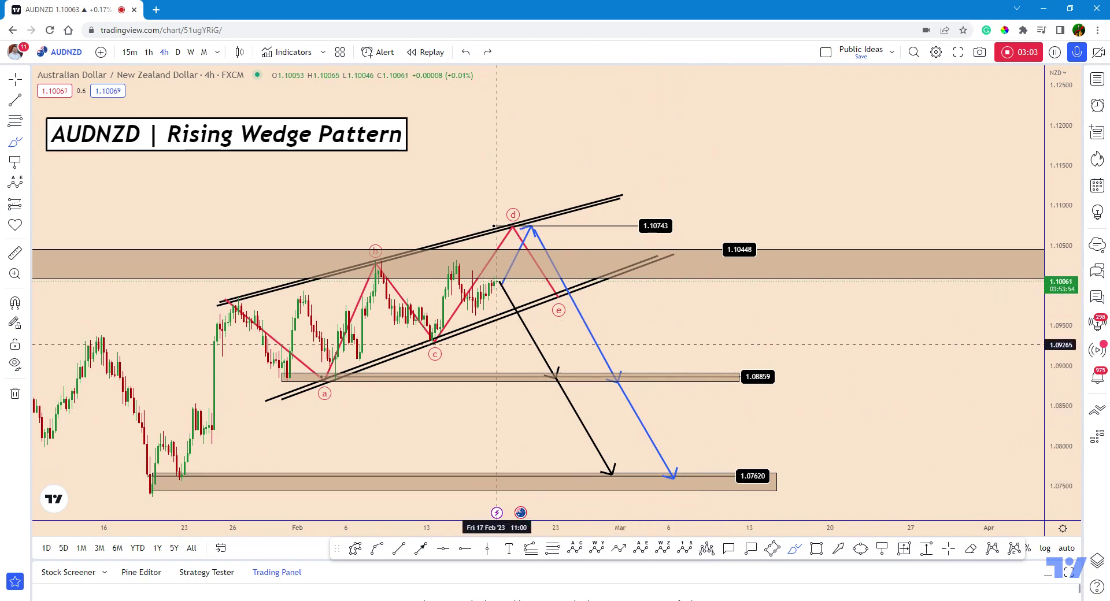
- Sketch a fall towards 1.07620, an upward breakout above the wedge and a drop from 1.10743, and undo the strokes
{"action": "scroll", "coordinate": [489, 340], "scroll_direction": "down", "scroll_amount": 1}
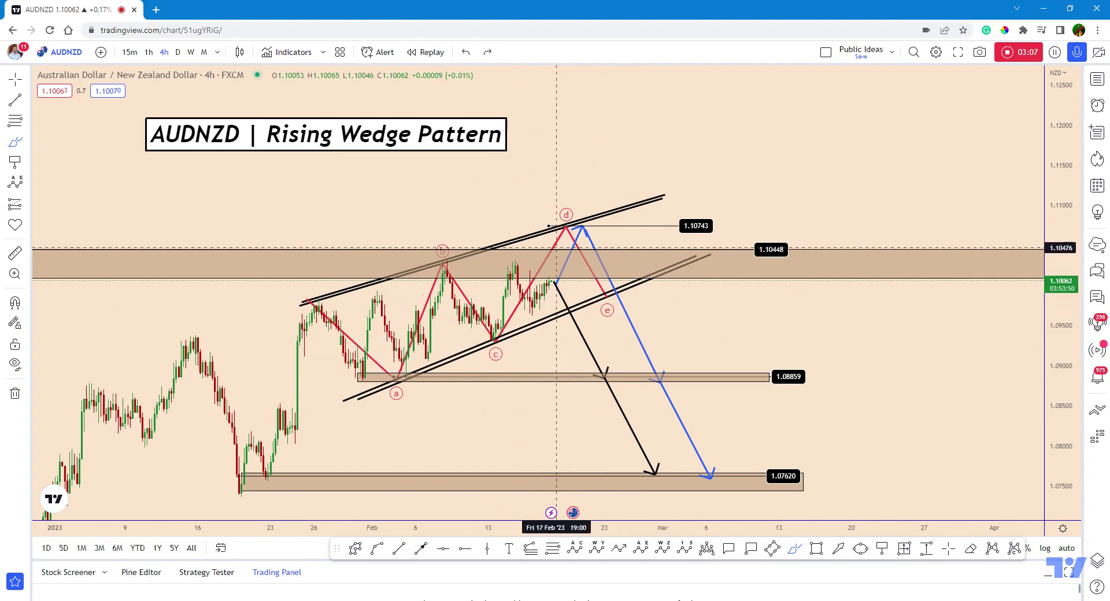
{"action": "left_click_drag", "start_coordinate": [551, 281], "coordinate": [648, 446]}
{"action": "left_click_drag", "start_coordinate": [432, 261], "coordinate": [548, 267]}
{"action": "mouse_move", "coordinate": [529, 294]}
{"action": "left_mouse_down"}
{"action": "mouse_move", "coordinate": [535, 260]}
{"action": "mouse_move", "coordinate": [586, 217]}
{"action": "mouse_move", "coordinate": [631, 102]}
{"action": "mouse_move", "coordinate": [646, 168]}
{"action": "left_mouse_up"}
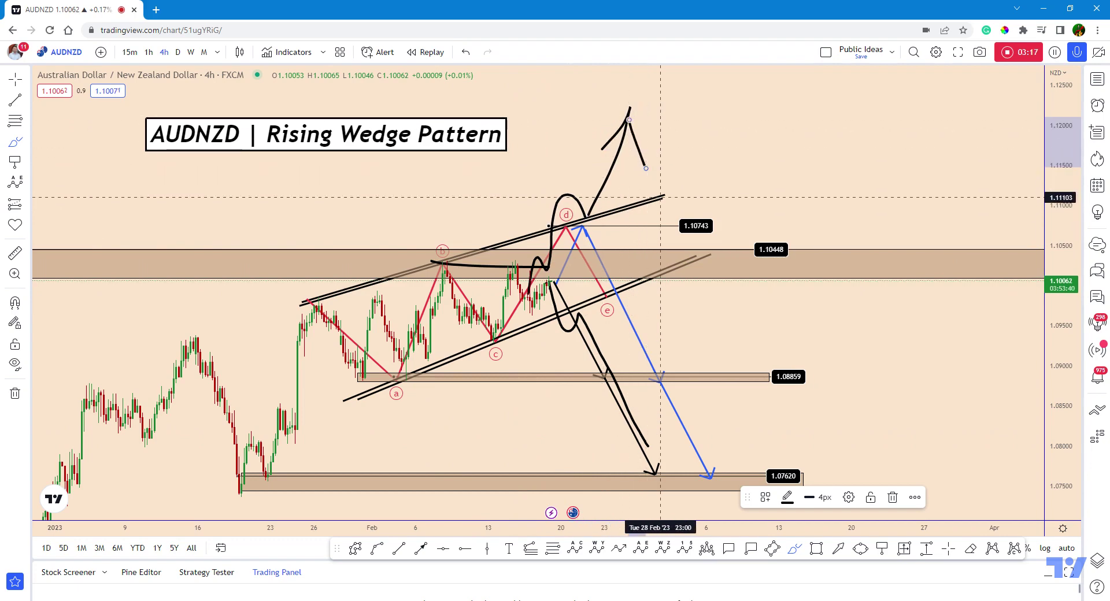
{"action": "key", "text": "ctrl+z"}
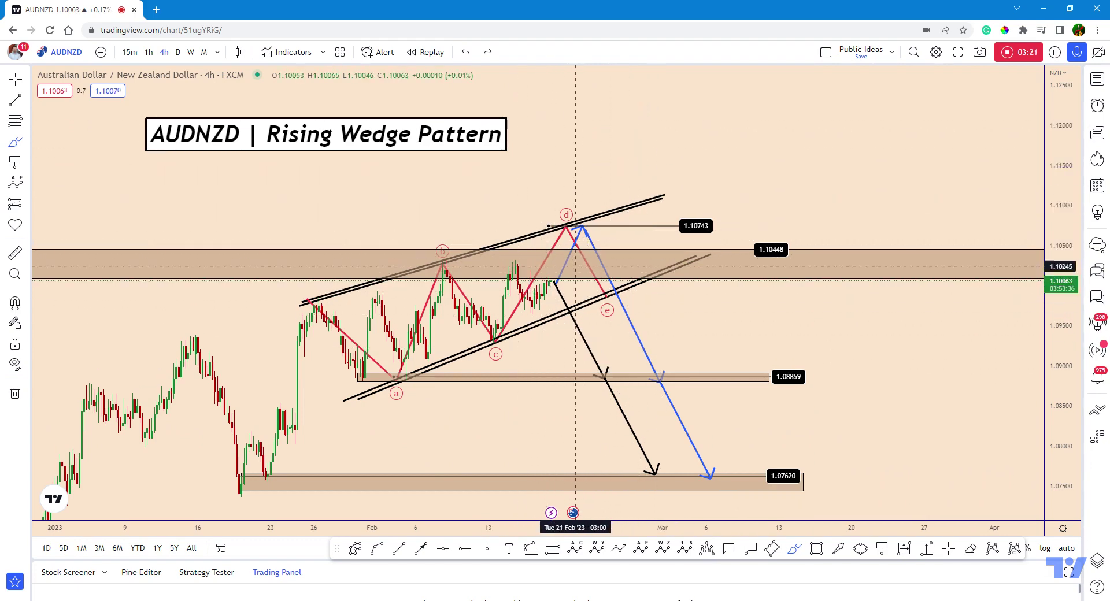
{"action": "left_click_drag", "start_coordinate": [585, 224], "coordinate": [626, 314]}
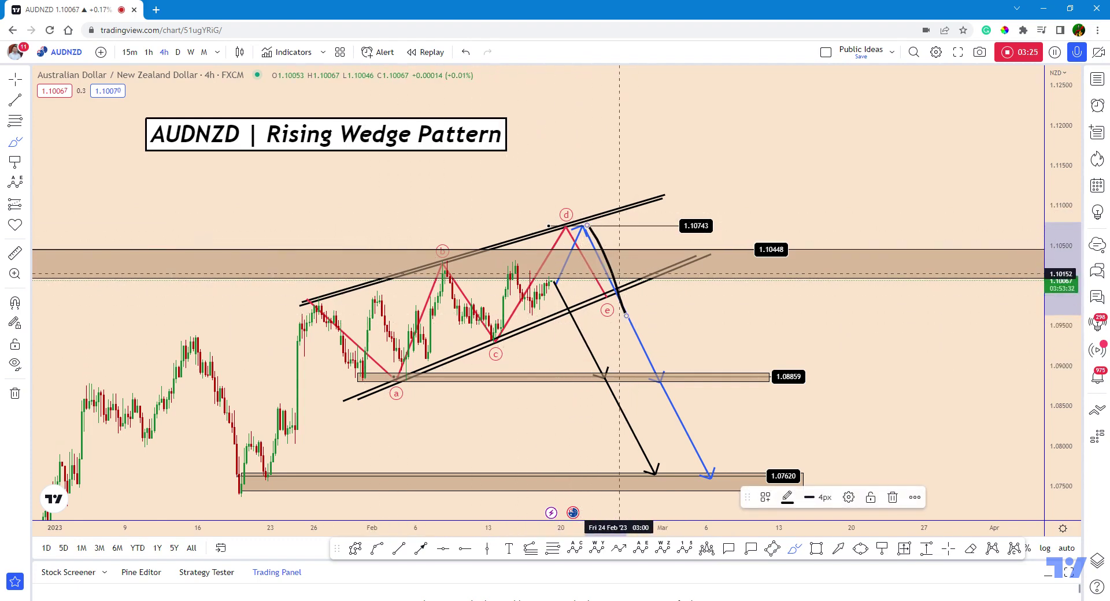
{"action": "key", "text": "ctrl+z"}
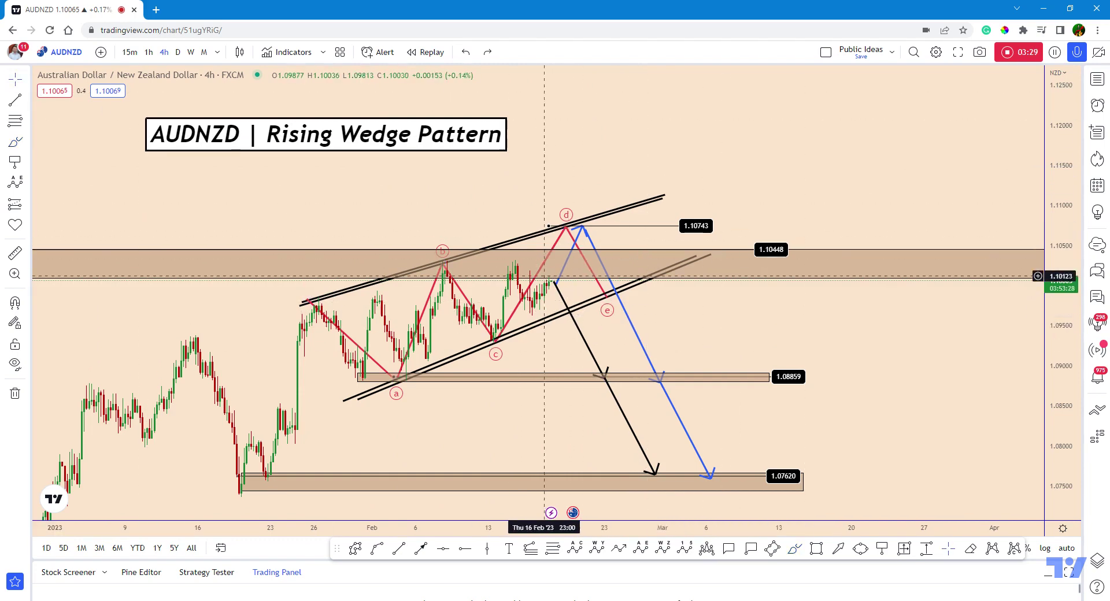
- Move the Rising Wedge Pattern title closer to the upper wedge line
{"action": "scroll", "coordinate": [409, 248], "scroll_direction": "down", "scroll_amount": 1}
{"action": "left_click", "coordinate": [25, 80]}
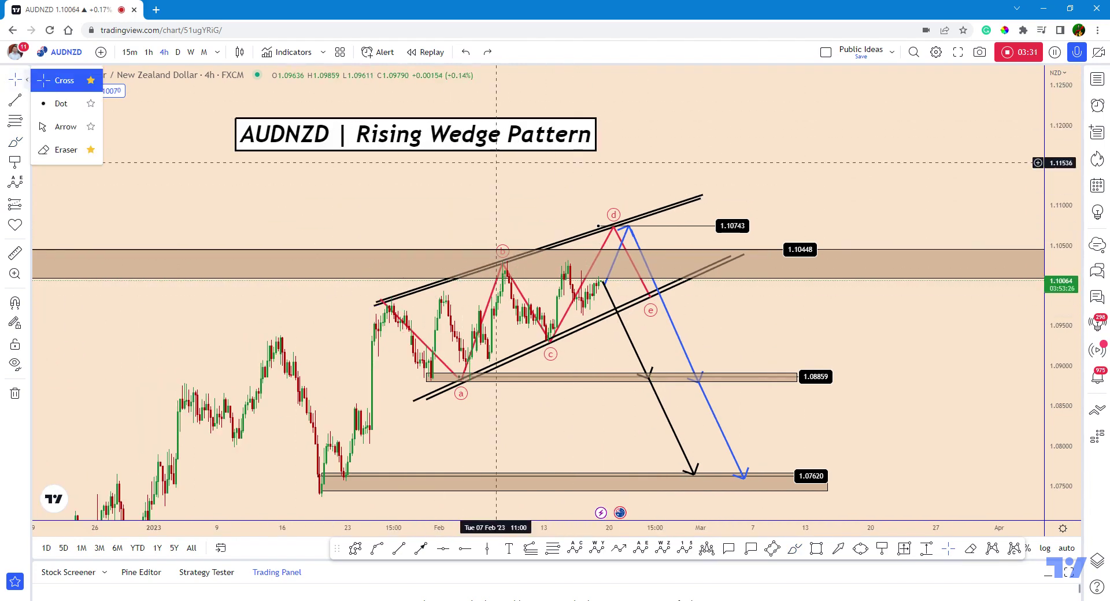
{"action": "scroll", "coordinate": [500, 164], "scroll_direction": "up", "scroll_amount": 1}
{"action": "left_click", "coordinate": [15, 82]}
{"action": "left_click_drag", "start_coordinate": [589, 358], "coordinate": [629, 363]}
{"action": "left_click_drag", "start_coordinate": [858, 335], "coordinate": [909, 320]}
{"action": "left_click_drag", "start_coordinate": [562, 136], "coordinate": [564, 156]}
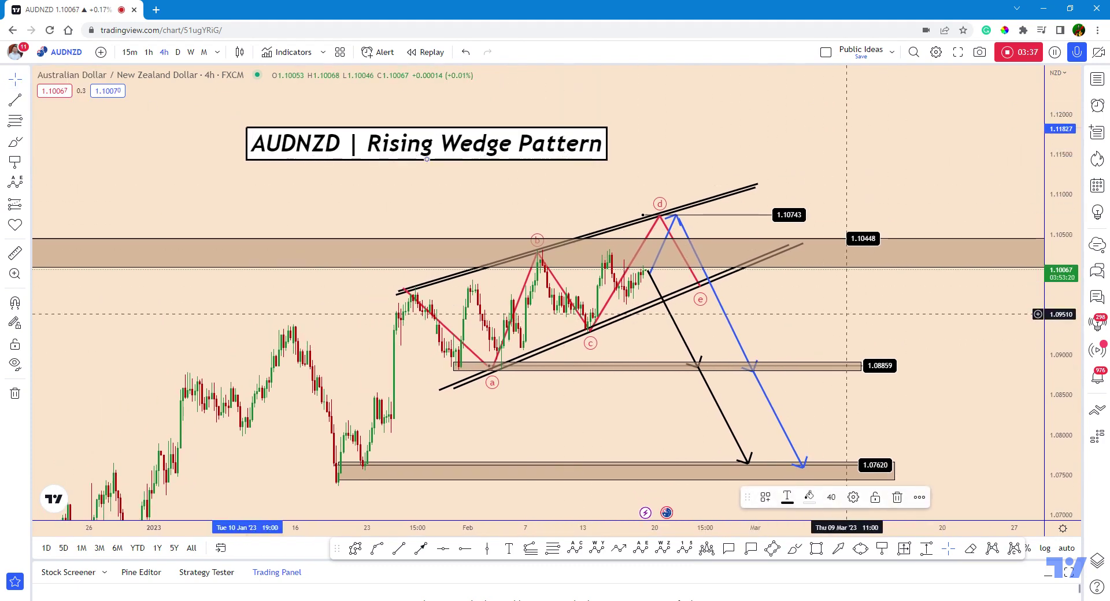
- Circle the two points where the black and blue projected drops cross the lower wedge line, using the Brush
{"action": "left_click_drag", "start_coordinate": [1070, 495], "coordinate": [1065, 487]}
{"action": "left_click_drag", "start_coordinate": [1061, 376], "coordinate": [1062, 390]}
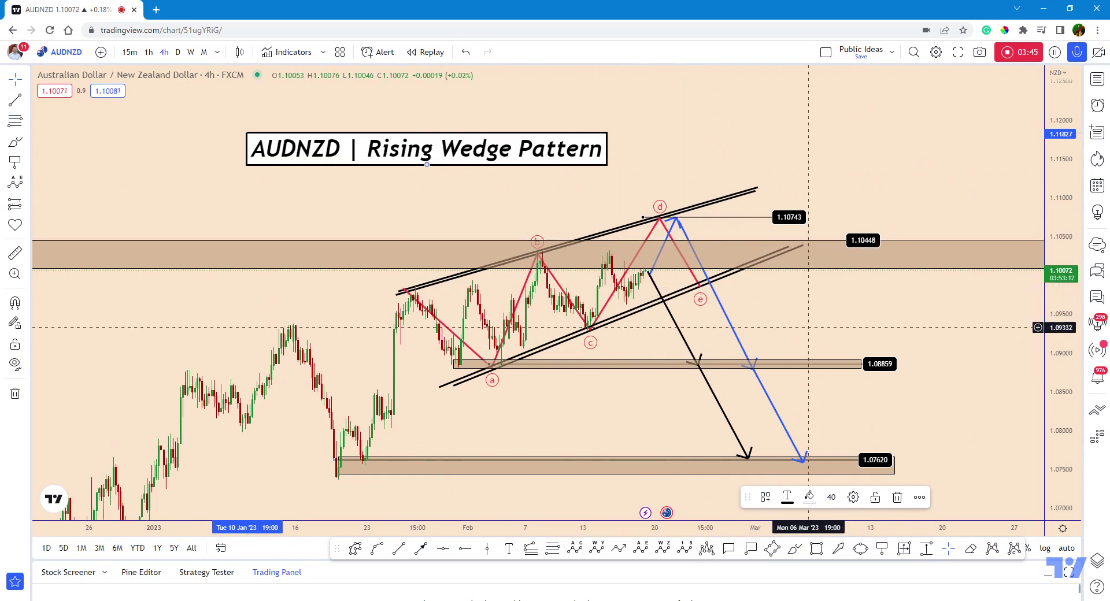
{"action": "left_click_drag", "start_coordinate": [791, 333], "coordinate": [781, 325]}
{"action": "left_click", "coordinate": [796, 551]}
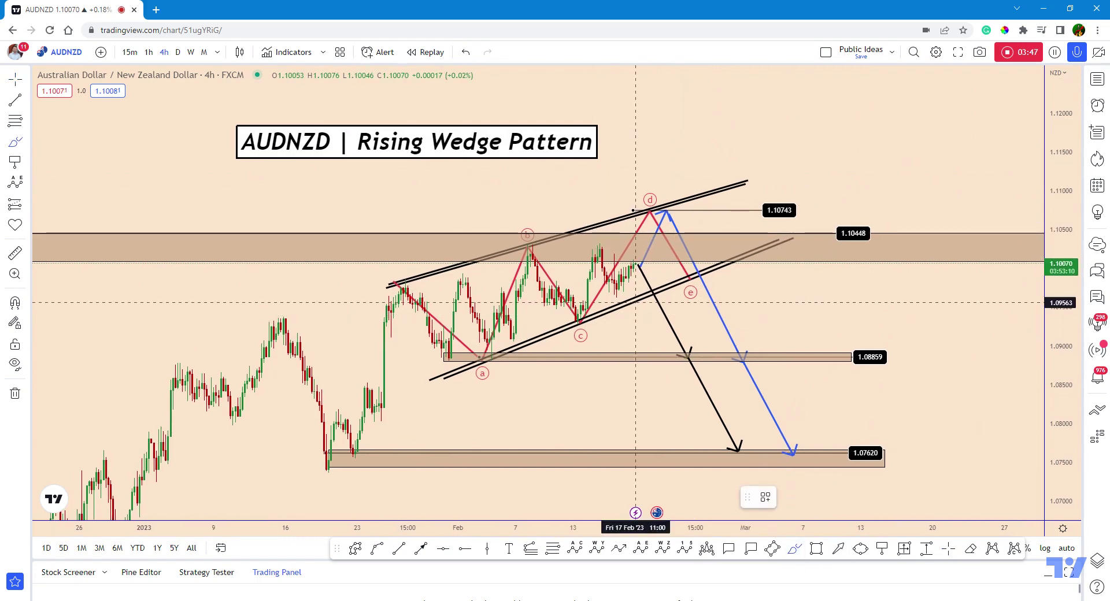
{"action": "left_click_drag", "start_coordinate": [666, 288], "coordinate": [698, 267]}
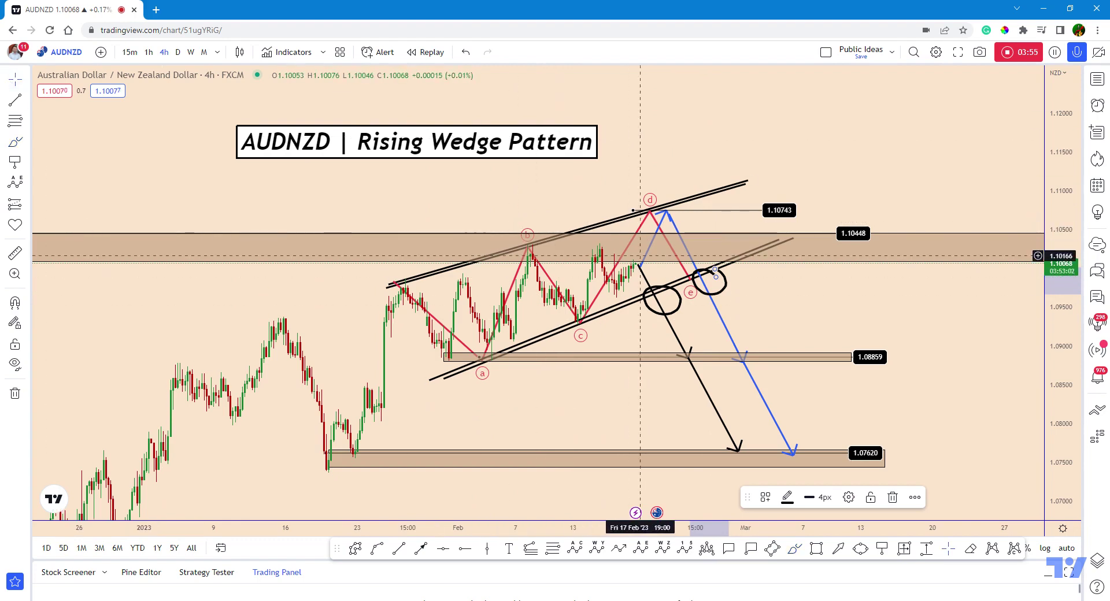
{"action": "left_click", "coordinate": [16, 76]}
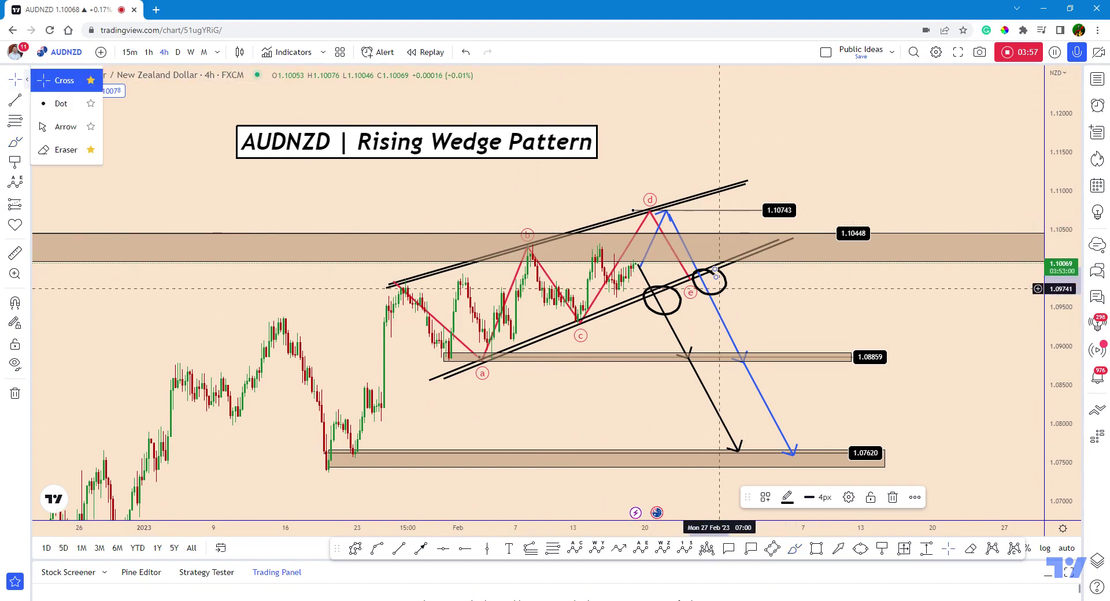
{"action": "left_click", "coordinate": [723, 291]}
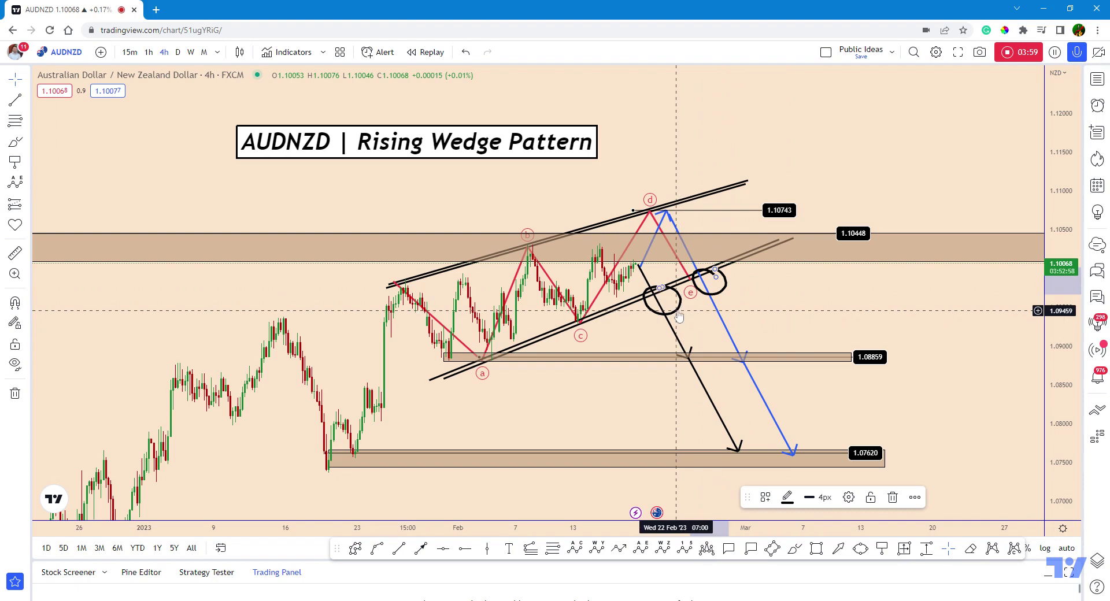